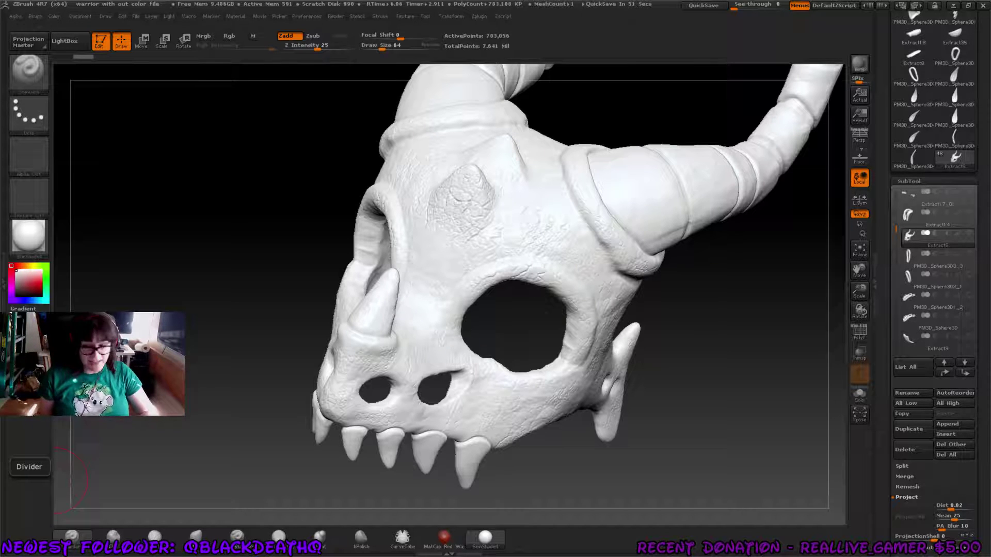
# Step: Examine the horned skull sculpt from several angles and check its active point count
pyautogui.moveTo(445, 291); pyautogui.dragTo(446, 259, button='right')
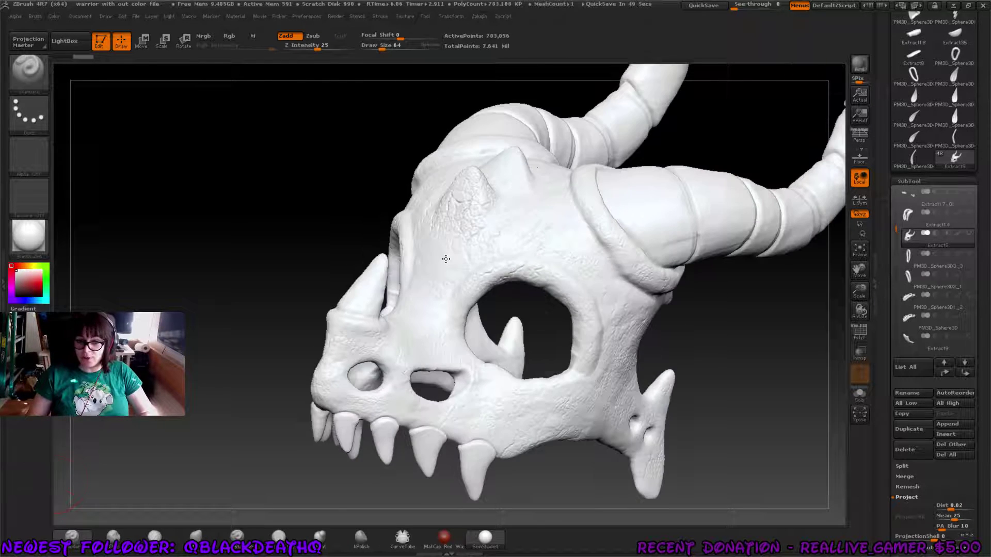
pyautogui.keyDown('alt'); pyautogui.moveTo(533, 217); pyautogui.dragTo(513, 252, button='right'); pyautogui.keyUp('alt')
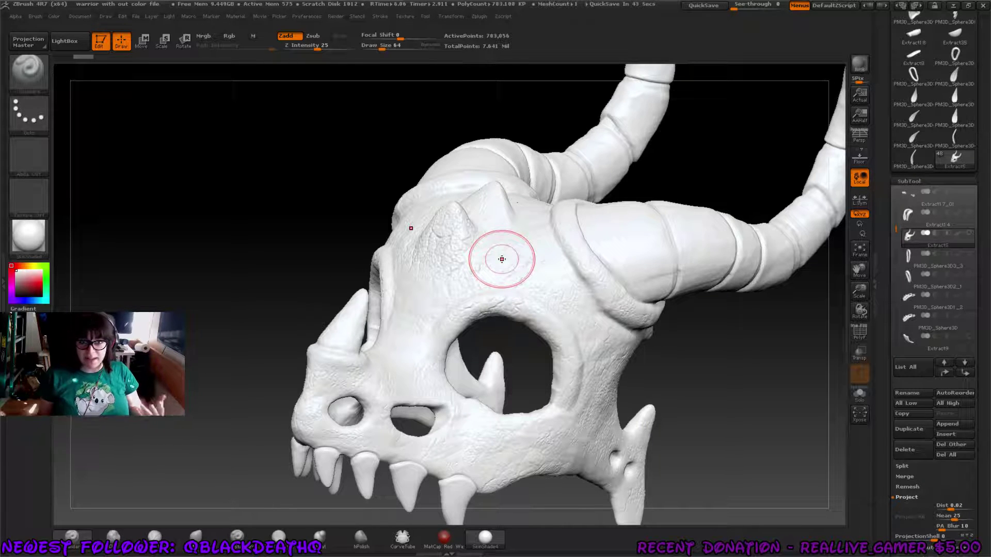
pyautogui.moveTo(501, 261)
pyautogui.mouseDown(button='right')
pyautogui.moveTo(517, 265)
pyautogui.moveTo(509, 277)
pyautogui.mouseUp(button='right')
pyautogui.moveTo(488, 310); pyautogui.dragTo(483, 250, button='right')
pyautogui.moveTo(483, 250); pyautogui.dragTo(509, 65)
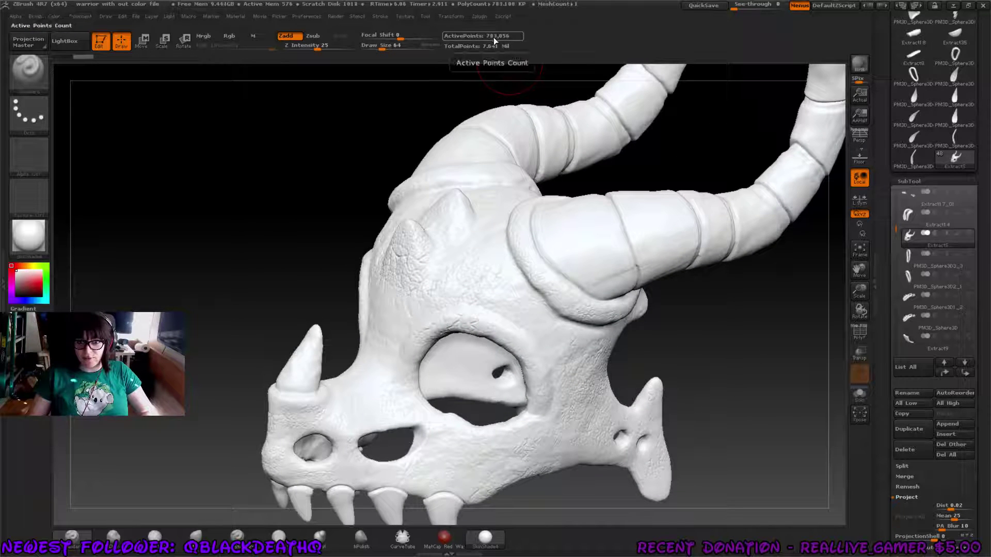
pyautogui.moveTo(515, 276); pyautogui.dragTo(542, 261, button='right')
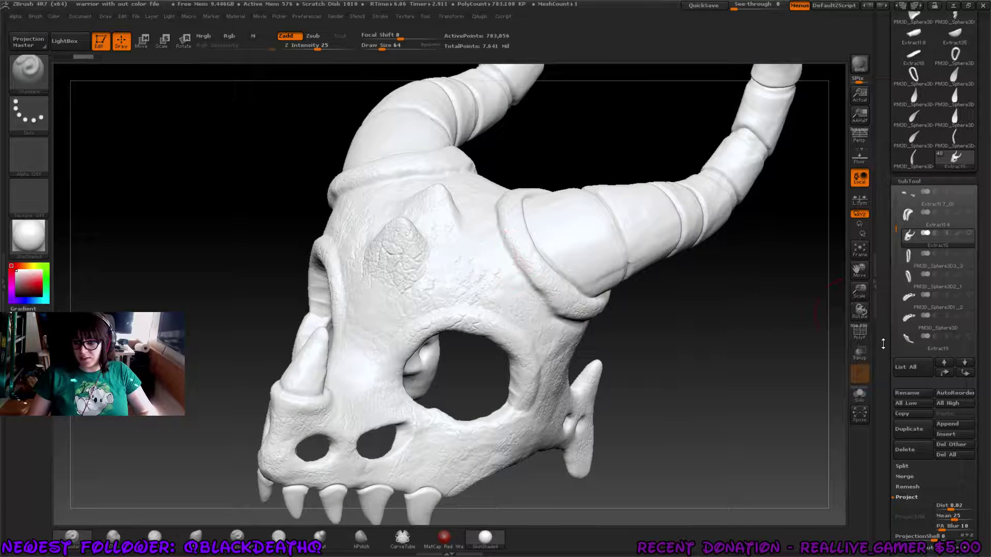
pyautogui.moveTo(895, 365); pyautogui.dragTo(894, 301)
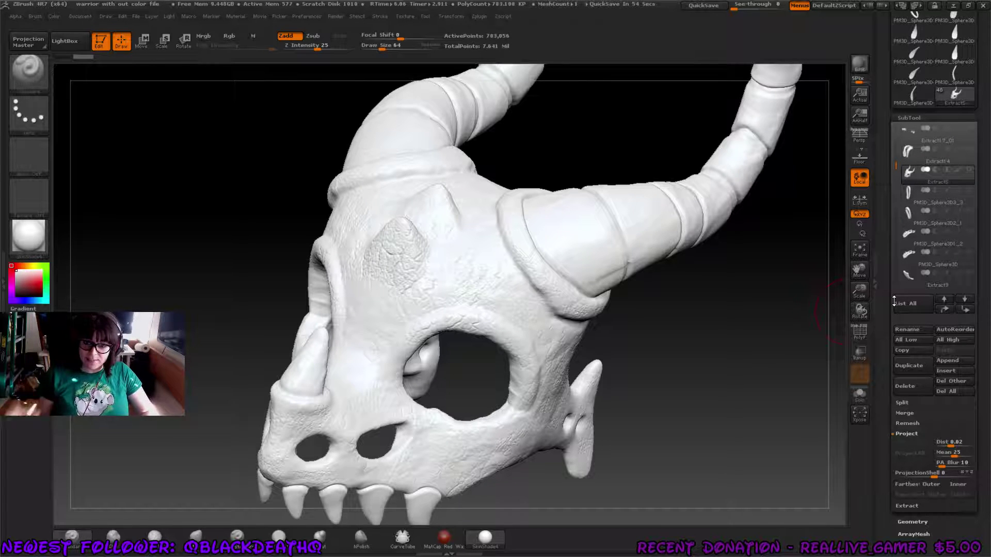
pyautogui.moveTo(784, 350)
pyautogui.mouseDown()
pyautogui.moveTo(671, 336)
pyautogui.moveTo(487, 237)
pyautogui.moveTo(496, 310)
pyautogui.moveTo(510, 326)
pyautogui.mouseUp()
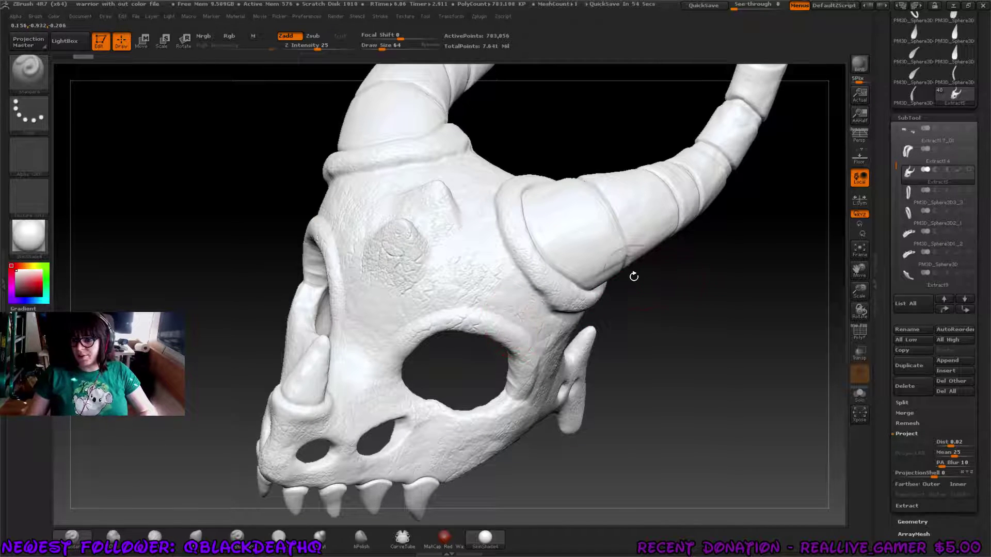
pyautogui.moveTo(633, 275); pyautogui.dragTo(817, 252)
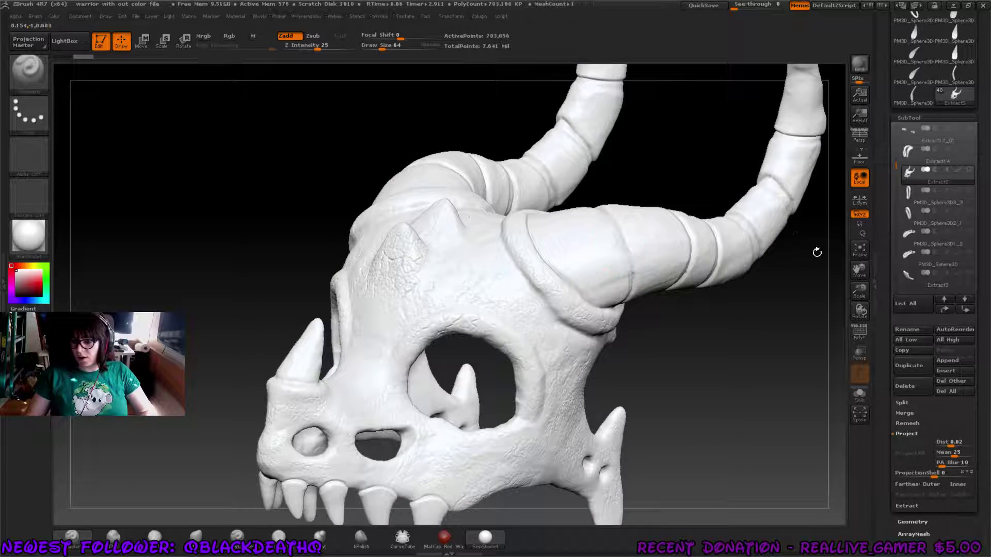
# Step: Duplicate the detailed skull subtool and ZRemesh one copy with a raised target polygon count
pyautogui.click(913, 366)
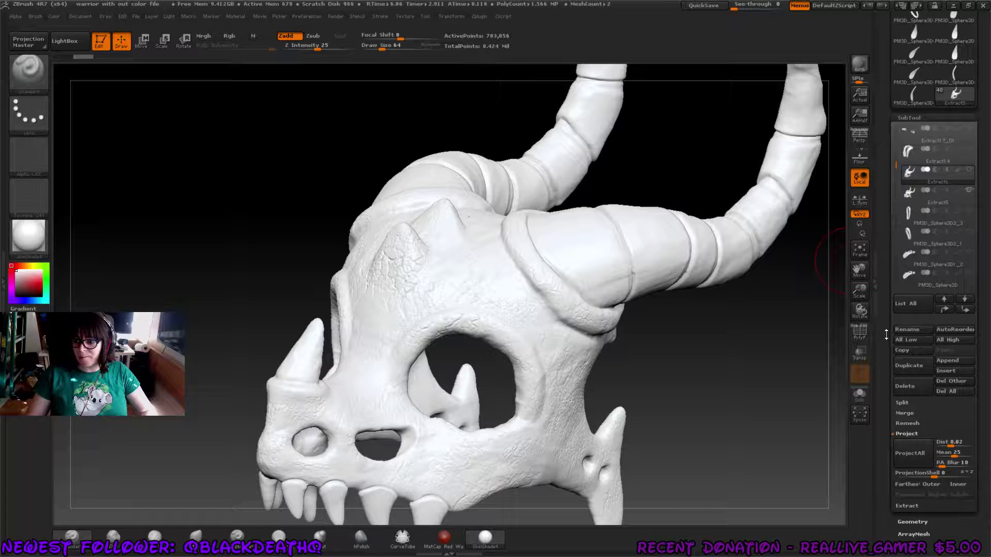
pyautogui.moveTo(887, 337); pyautogui.dragTo(887, 254)
pyautogui.click(913, 320)
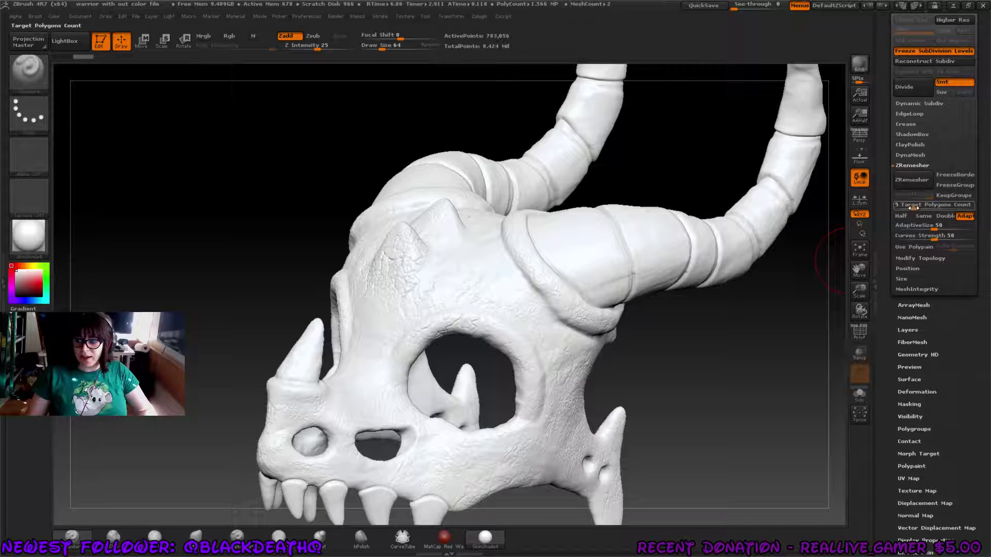
pyautogui.moveTo(924, 206); pyautogui.dragTo(914, 206)
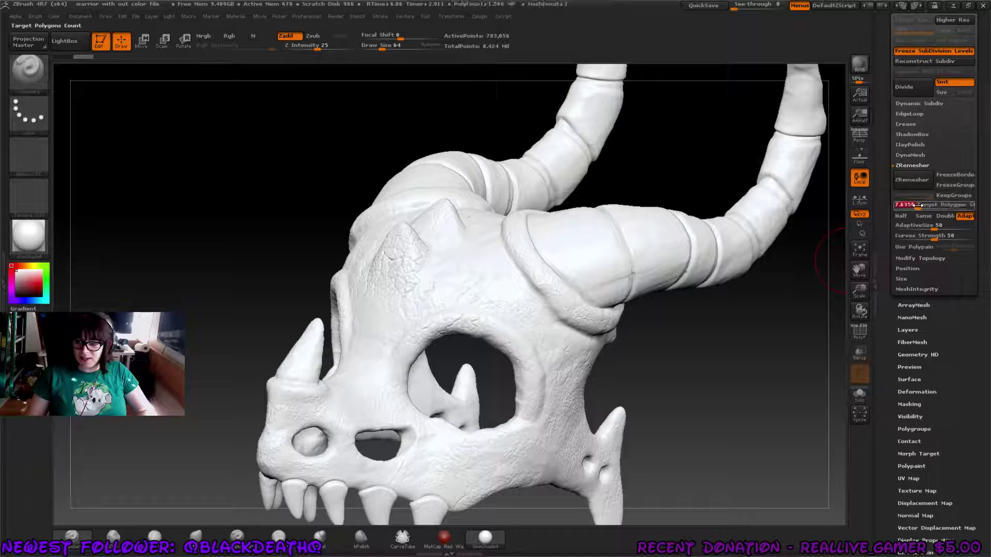
pyautogui.click(912, 180)
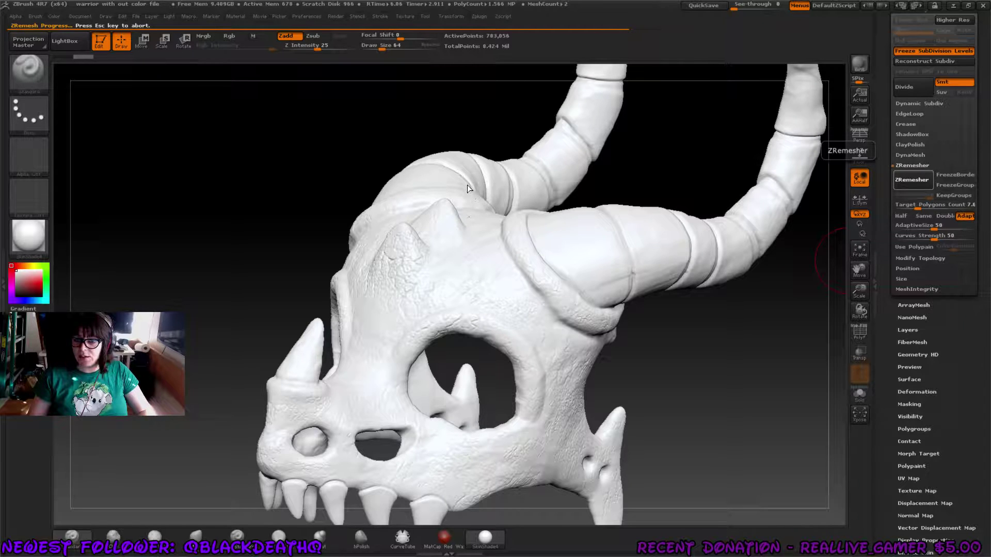
# Step: Show the polyframe, compare the original skull's wireframe with the remeshed one, and leave only the remeshed skull visible
pyautogui.moveTo(670, 188); pyautogui.dragTo(870, 107)
pyautogui.scroll(3, 935, 81)
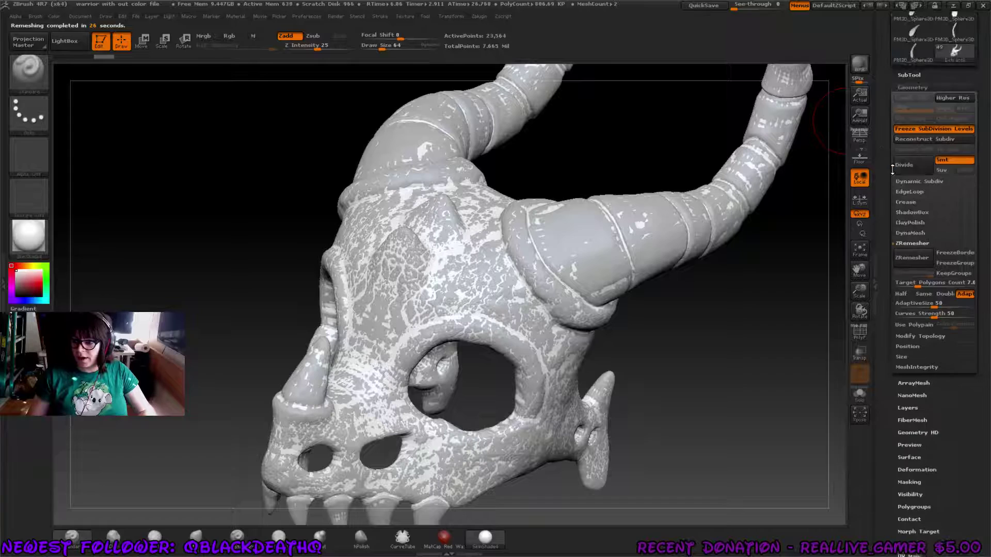
pyautogui.click(936, 81)
pyautogui.click(912, 155)
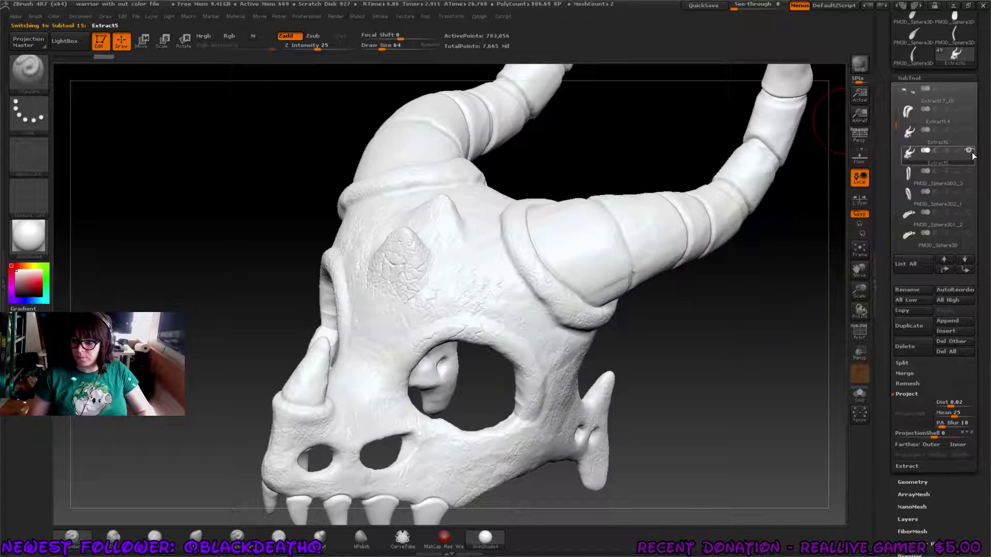
pyautogui.click(859, 332)
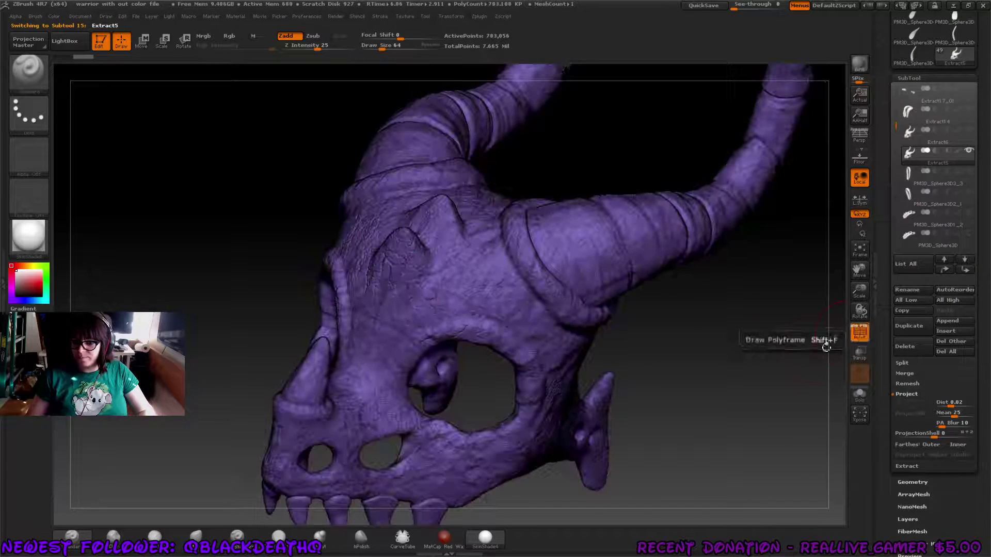
pyautogui.moveTo(568, 328); pyautogui.dragTo(605, 347, button='right')
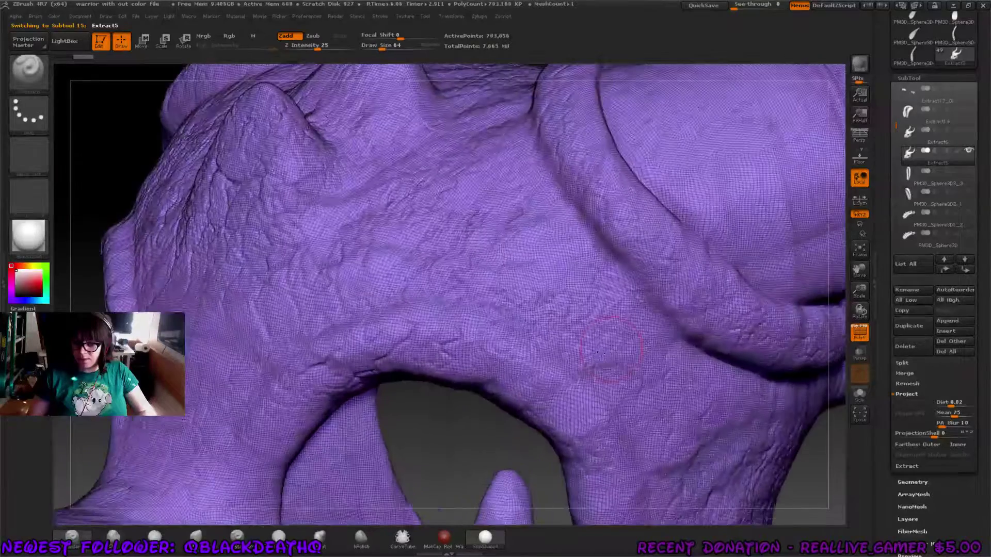
pyautogui.keyDown('ctrl'); pyautogui.moveTo(524, 349); pyautogui.dragTo(454, 243, button='right'); pyautogui.keyUp('ctrl')
pyautogui.click(910, 138)
pyautogui.click(969, 150)
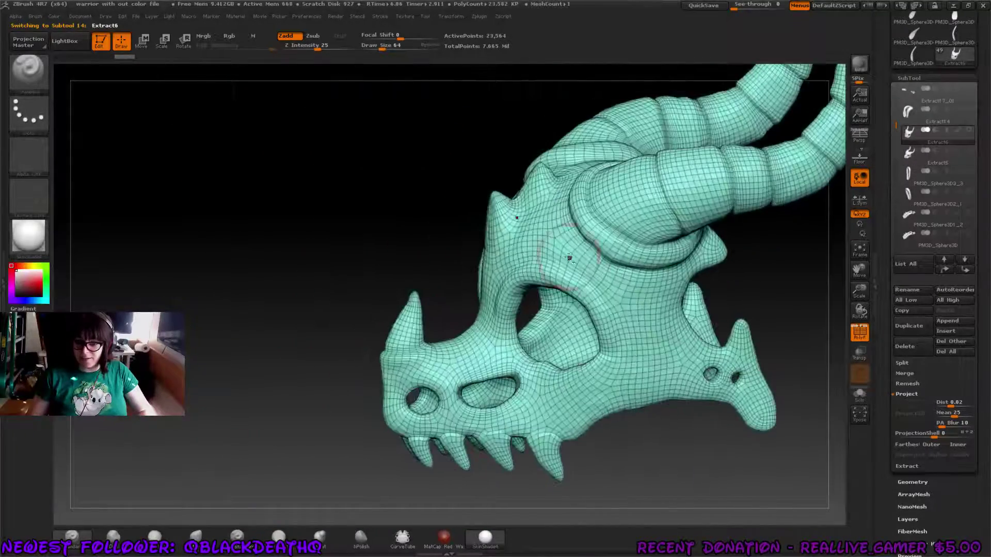
pyautogui.keyDown('ctrl'); pyautogui.moveTo(568, 251); pyautogui.dragTo(497, 103, button='right'); pyautogui.keyUp('ctrl')
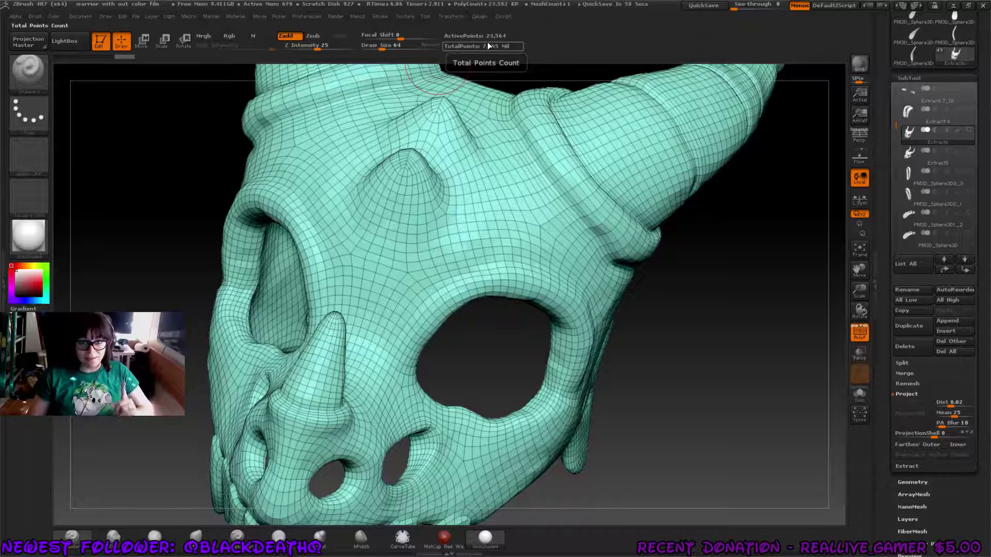
# Step: Unwrap the remeshed skull's UVs with UV Master, using symmetry
pyautogui.click(483, 16)
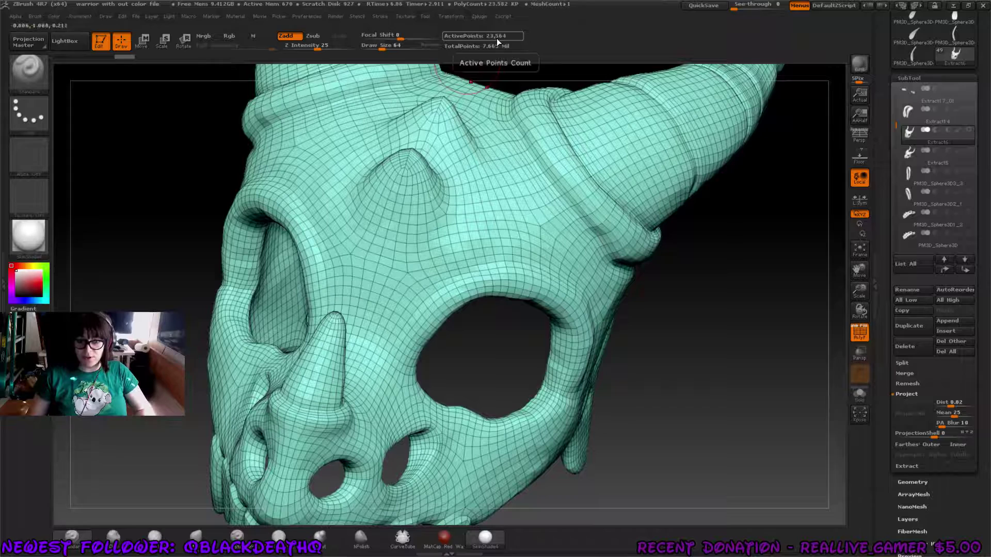
pyautogui.click(482, 15)
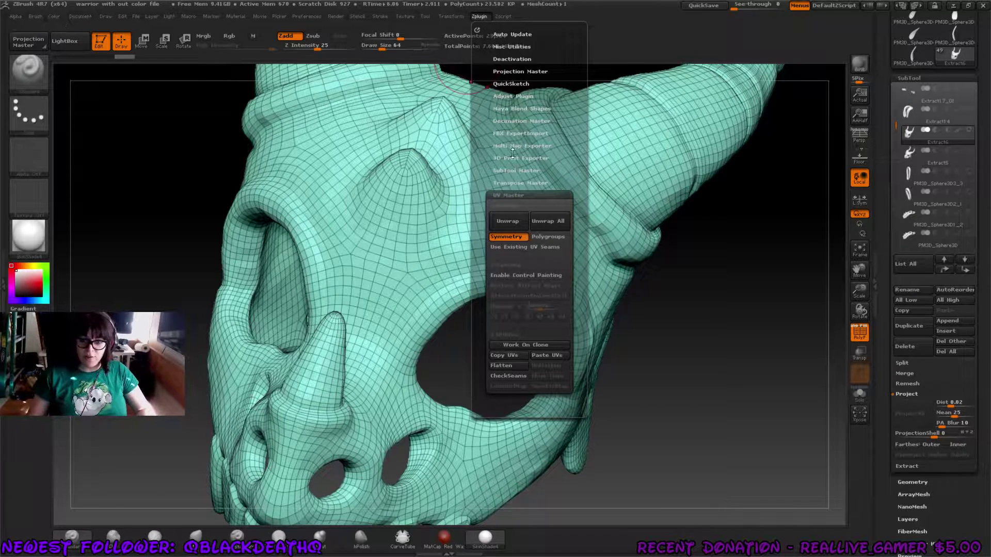
pyautogui.click(516, 220)
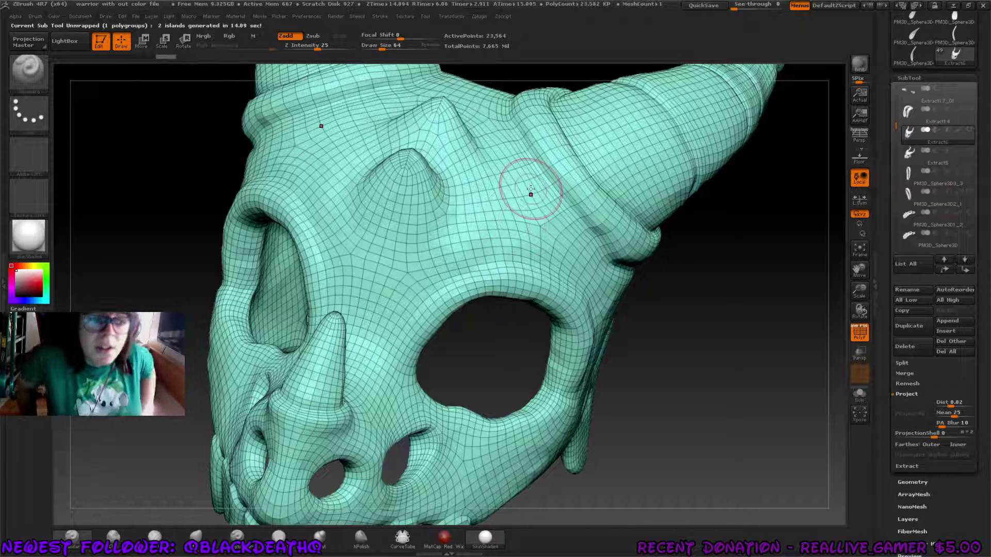
# Step: Pre-process the remeshed skull in Decimation Master with Keep UVs enabled
pyautogui.click(479, 16)
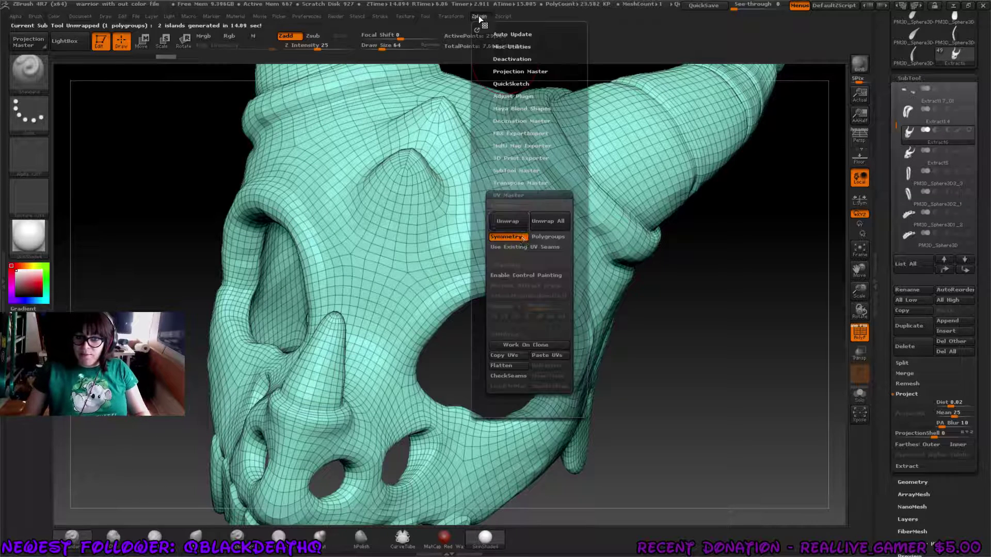
pyautogui.click(507, 121)
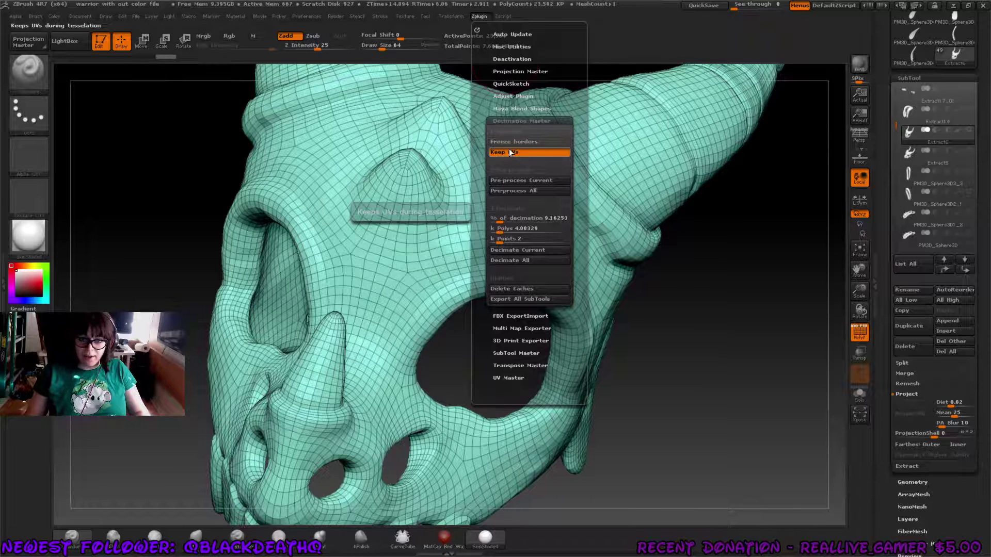
pyautogui.click(518, 181)
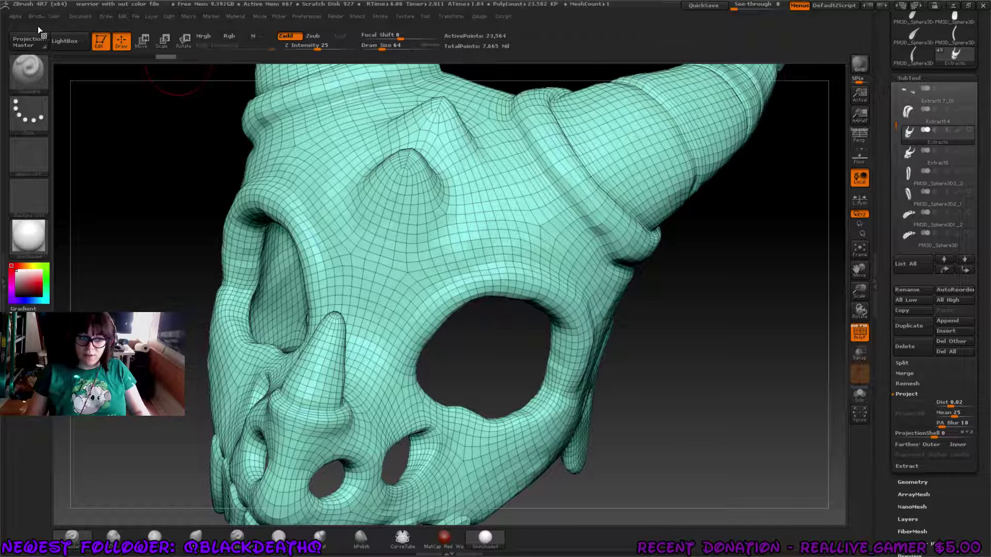
# Step: Set the decimation quality to 2 k points and decimate the current skull subtool
pyautogui.click(480, 16)
pyautogui.click(521, 241)
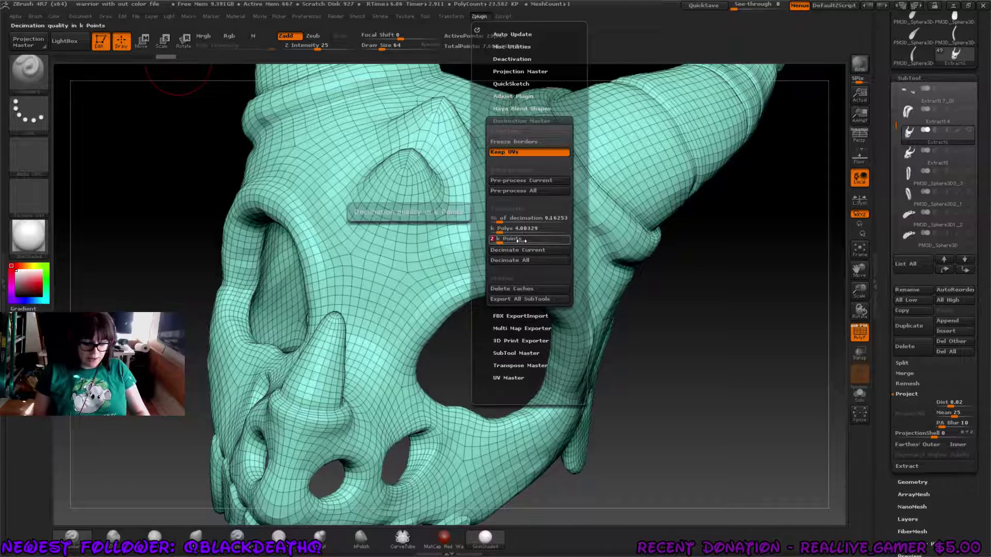
pyautogui.write('3')
pyautogui.press('Return')
pyautogui.write('2')
pyautogui.press('Return')
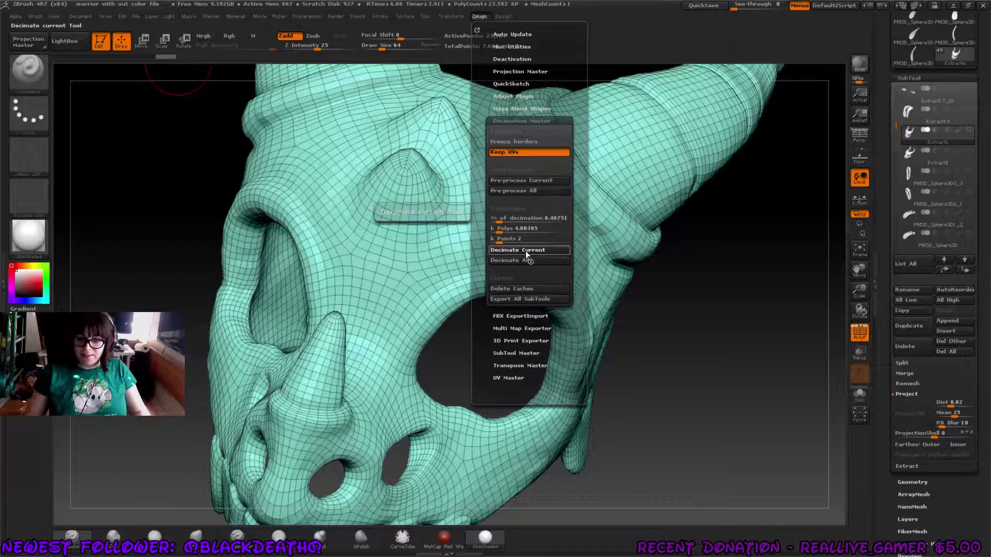
pyautogui.click(525, 251)
# Step: Inspect the decimated skull and subdivide it up to subdivision level 4, with UVs and smoothing kept
pyautogui.moveTo(432, 259); pyautogui.dragTo(401, 263, button='right')
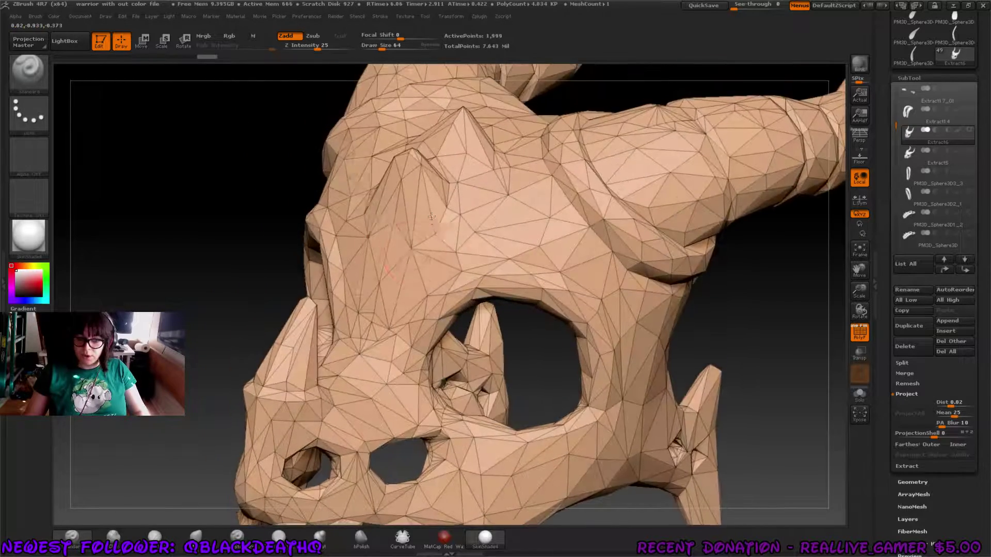
pyautogui.moveTo(432, 216); pyautogui.dragTo(511, 111, button='right')
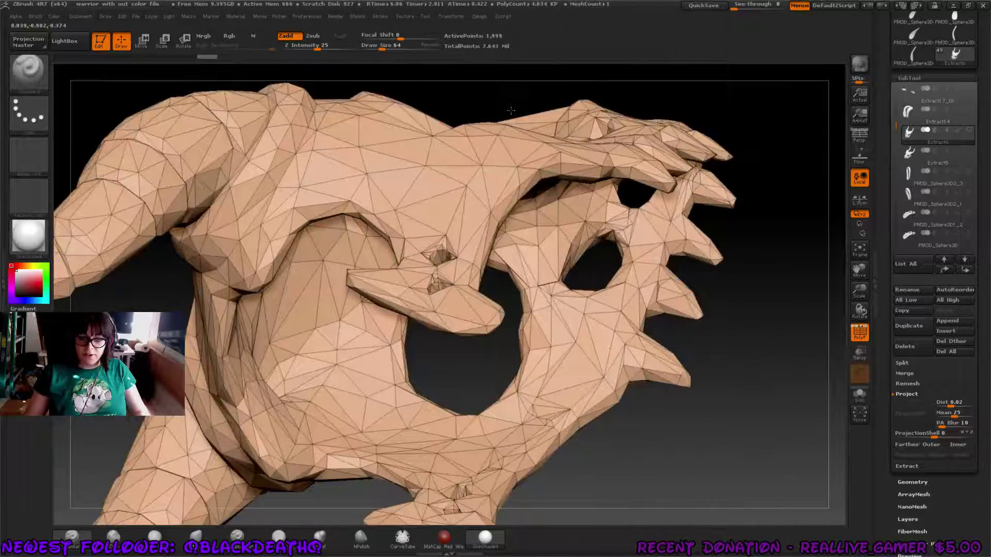
pyautogui.moveTo(511, 110); pyautogui.dragTo(380, 243)
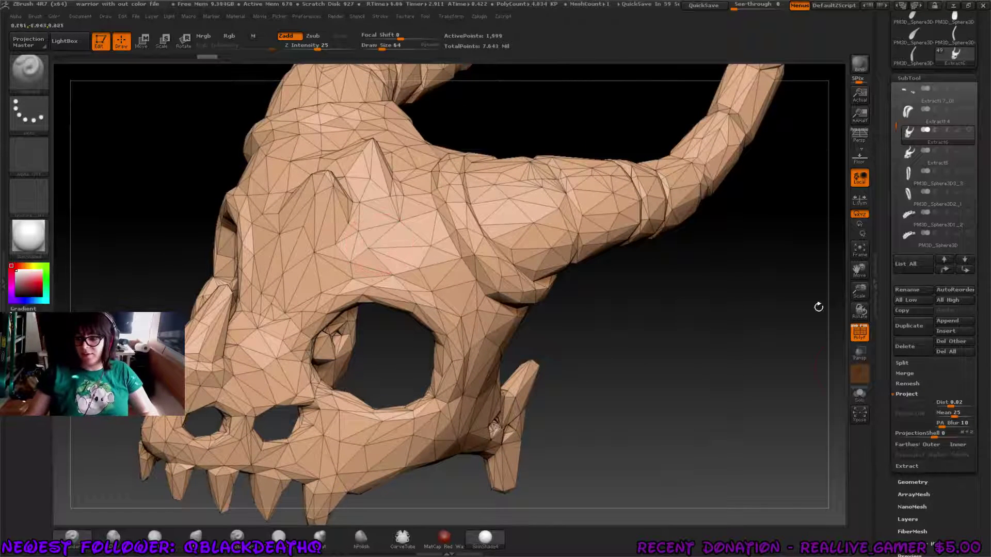
pyautogui.click(901, 484)
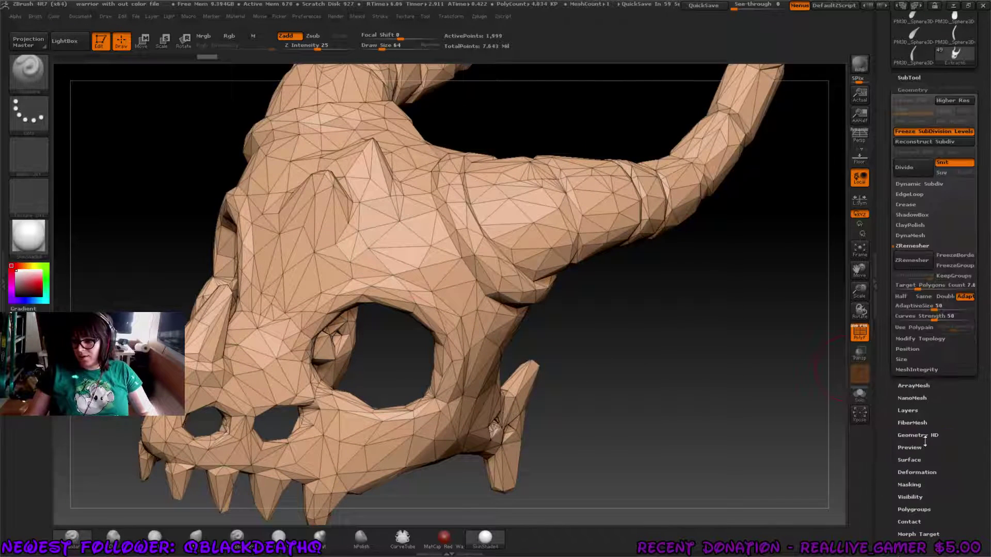
pyautogui.click(921, 167)
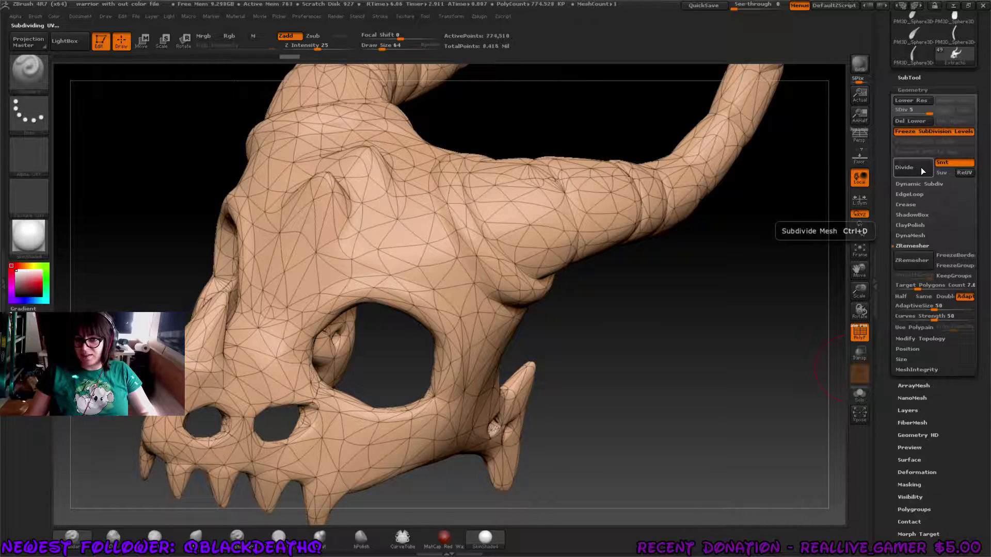
pyautogui.hotkey('ctrl', 'z')
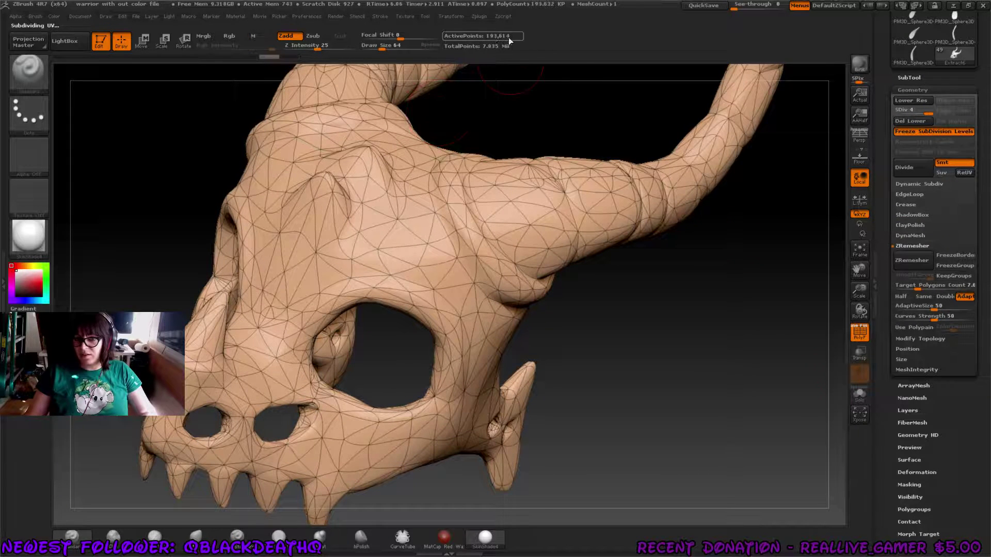
# Step: Make the original detailed skull visible and project its detail onto the subdivided low-poly skull with ProjectAll
pyautogui.click(914, 78)
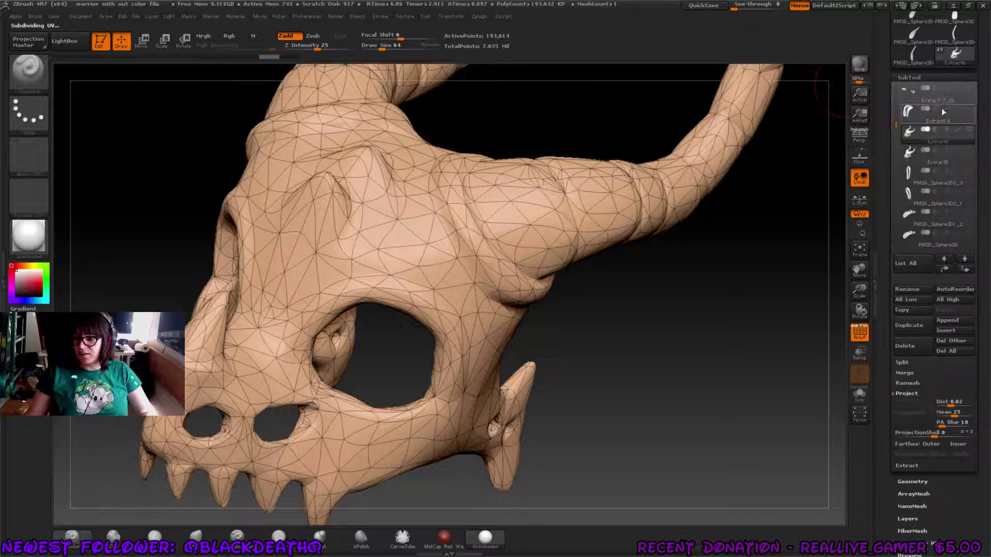
pyautogui.click(970, 150)
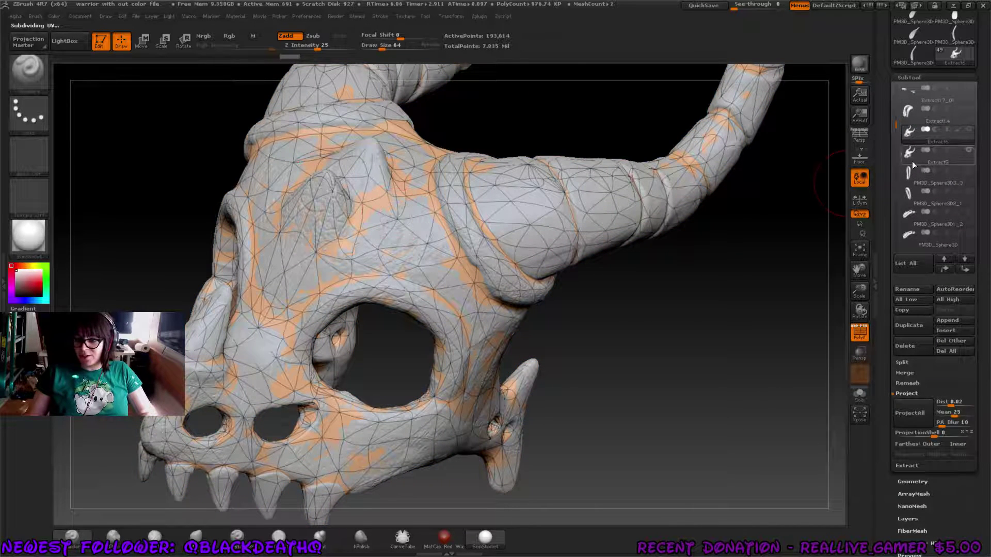
pyautogui.moveTo(912, 157)
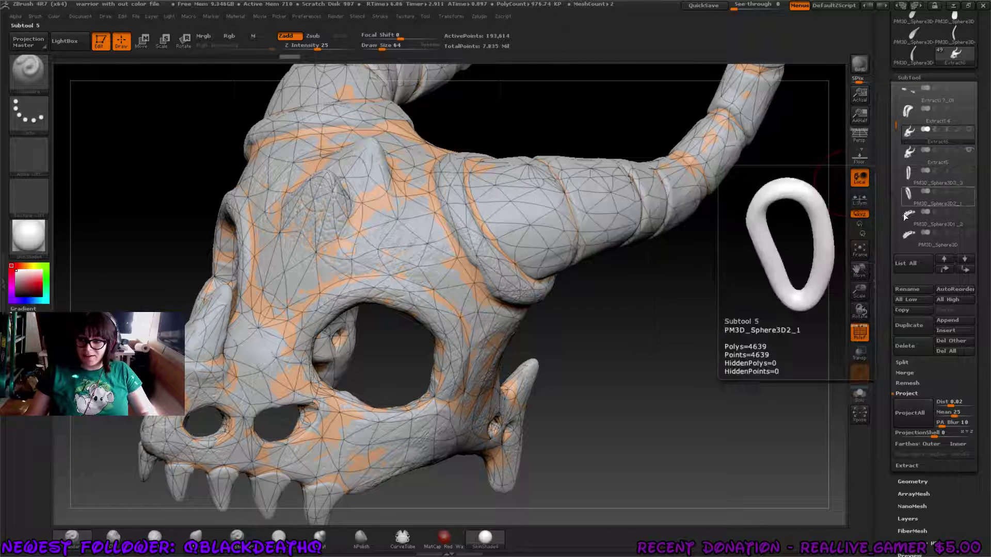
pyautogui.click(911, 418)
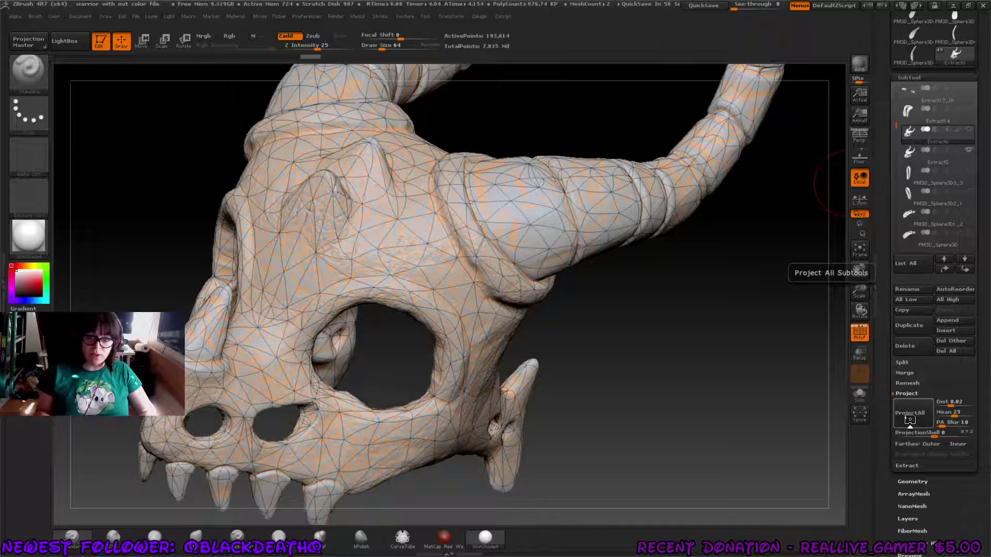
# Step: Run ProjectAll on the subdivided low-poly skull, then show it alone without the PolyFrame wireframe
pyautogui.click(910, 421)
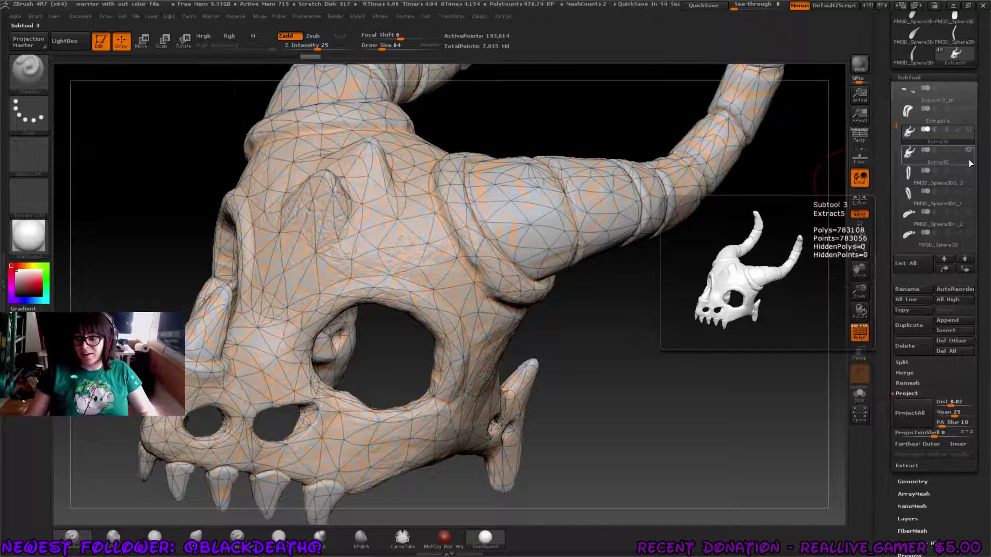
pyautogui.moveTo(323, 261)
pyautogui.mouseDown(button='right')
pyautogui.moveTo(333, 222)
pyautogui.moveTo(335, 274)
pyautogui.moveTo(320, 271)
pyautogui.mouseUp(button='right')
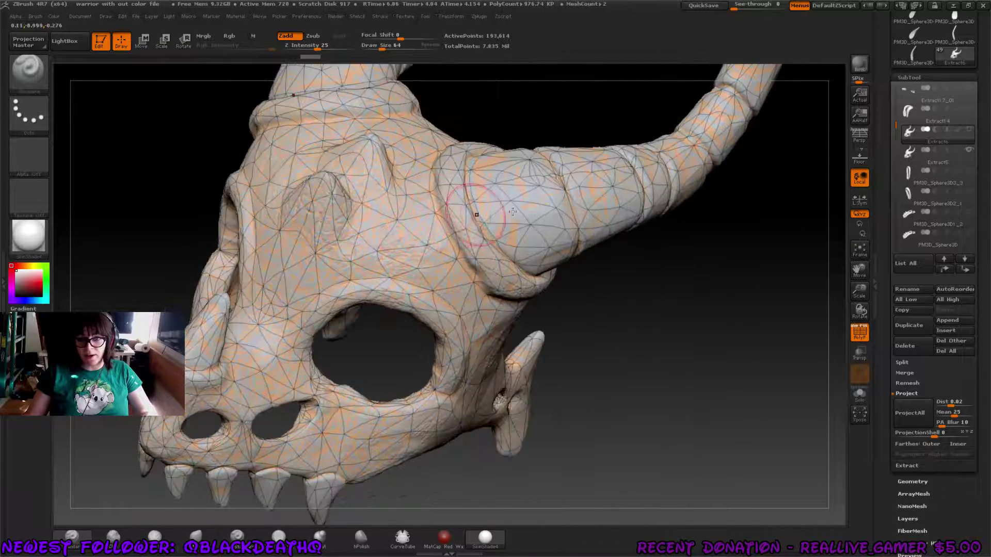
pyautogui.click(969, 150)
pyautogui.moveTo(697, 310); pyautogui.dragTo(884, 152)
pyautogui.click(859, 336)
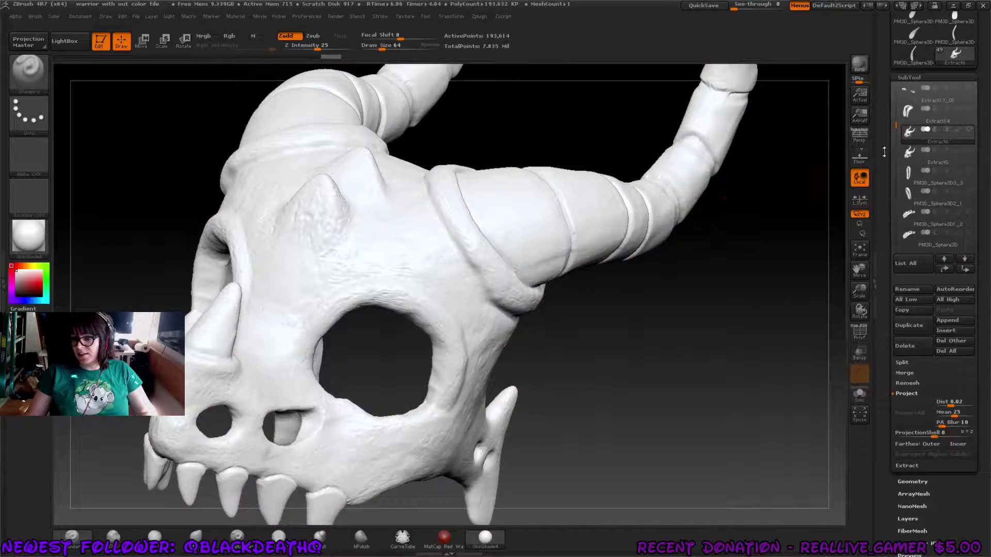
# Step: Compare the projected skull's surface detail with the original by switching between the Extract6 and Extract5 subtools
pyautogui.click(971, 150)
pyautogui.click(971, 150)
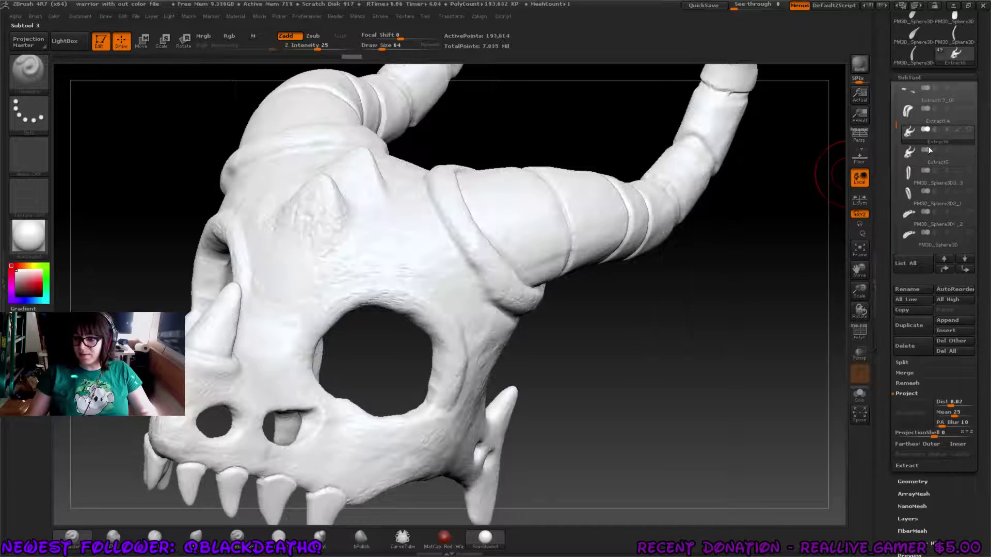
pyautogui.click(909, 159)
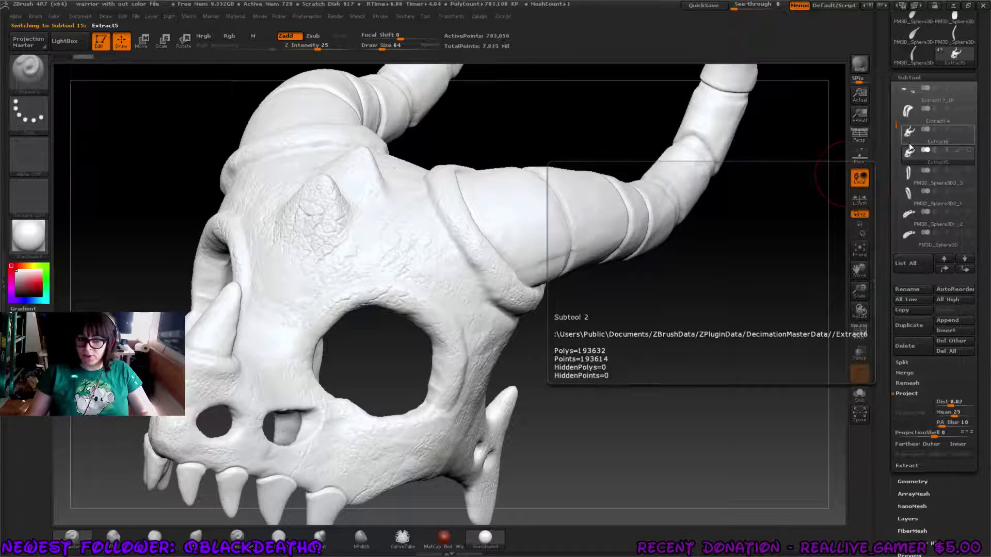
pyautogui.click(909, 143)
pyautogui.moveTo(713, 243); pyautogui.dragTo(746, 206)
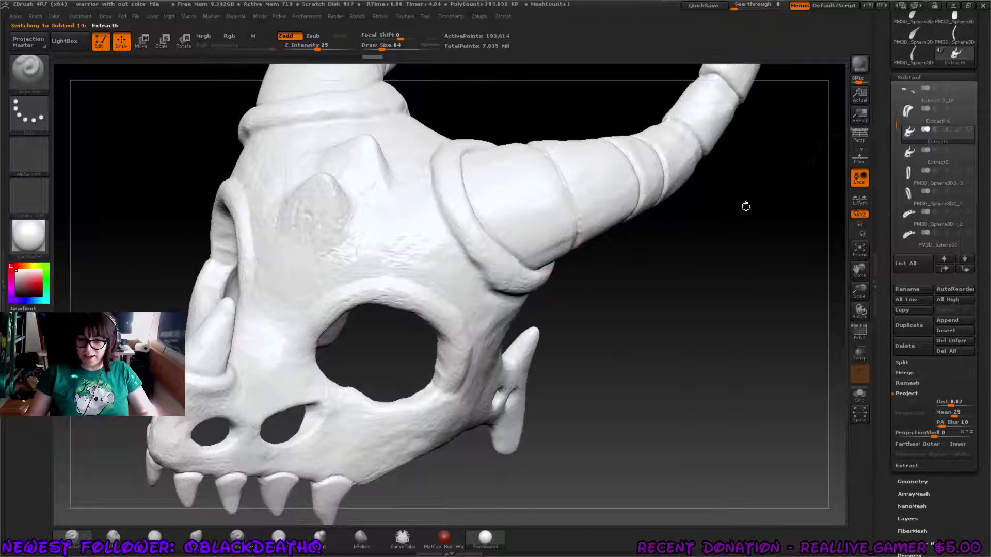
pyautogui.click(903, 157)
pyautogui.click(907, 139)
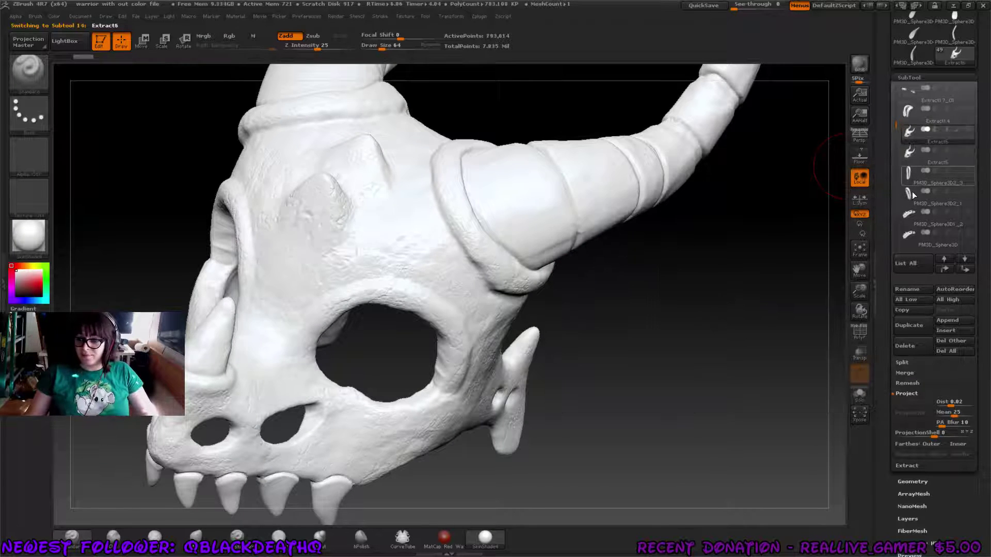
# Step: Lower the projected Extract6 skull to subdivision level 1
pyautogui.click(931, 480)
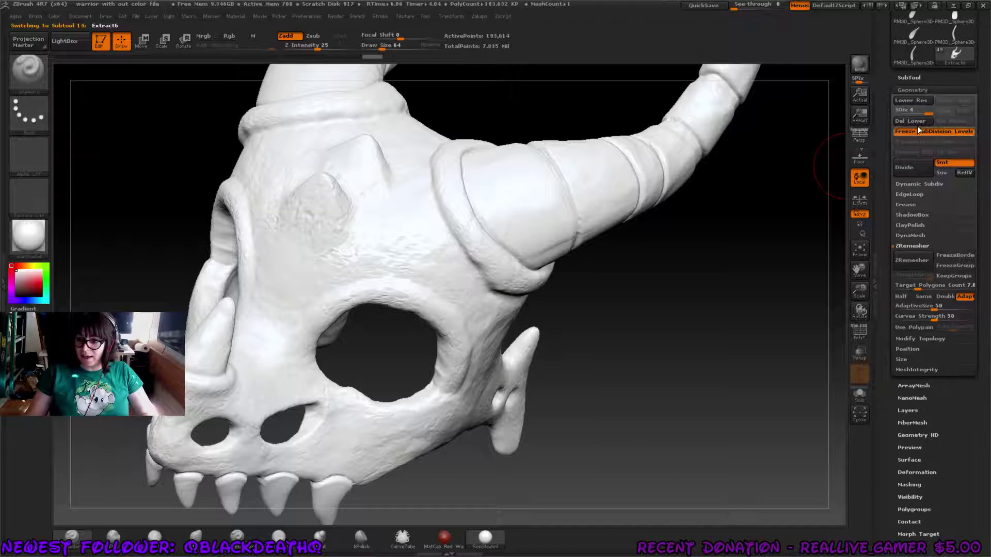
pyautogui.click(901, 110)
pyautogui.moveTo(884, 114); pyautogui.dragTo(885, 173)
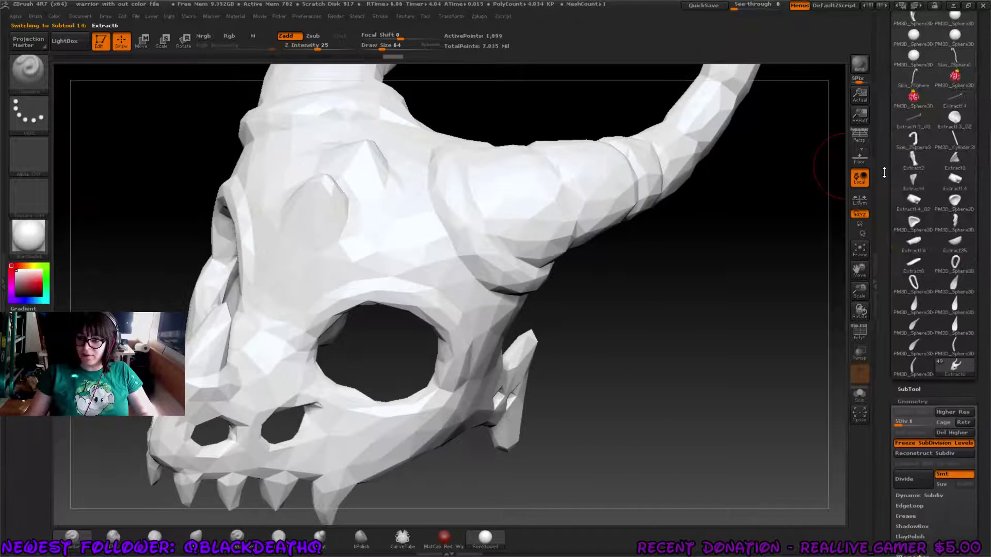
# Step: Export the low-poly skull as an OBJ to the Desktop, replacing the existing file skully
pyautogui.moveTo(885, 65); pyautogui.dragTo(878, 129)
pyautogui.click(947, 54)
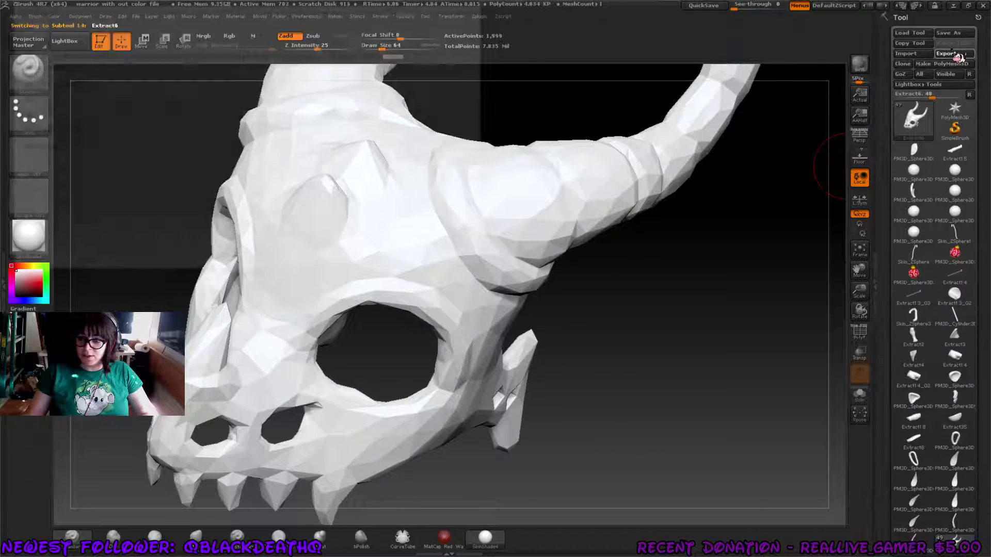
pyautogui.scroll(-5, 248, 136)
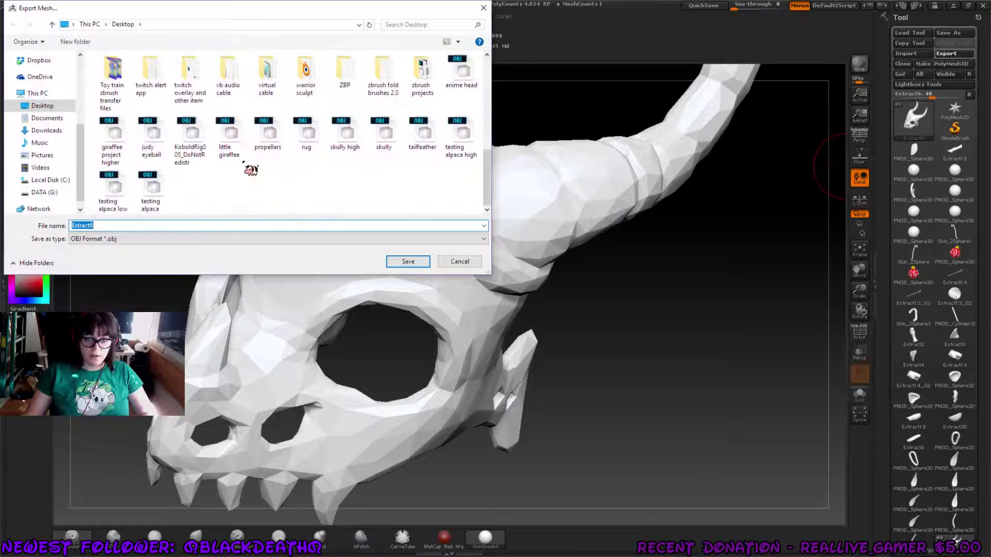
pyautogui.click(385, 135)
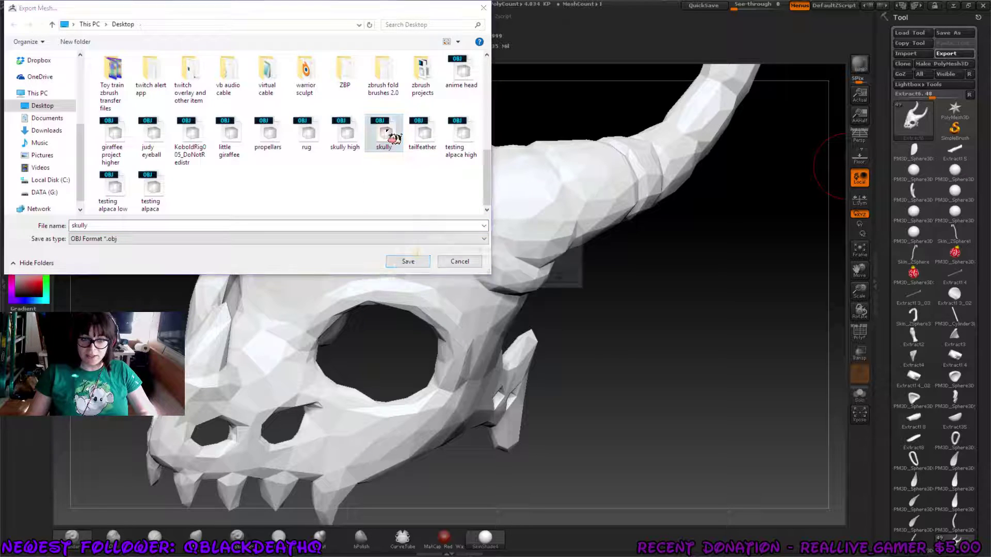
pyautogui.doubleClick(393, 139)
pyautogui.click(521, 279)
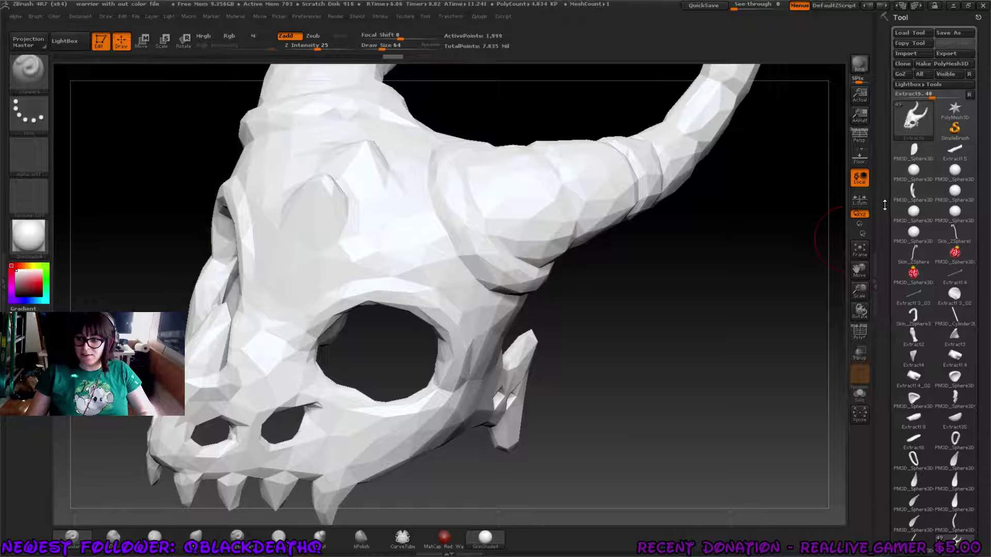
# Step: Select the original Extract5 skull and export it as an OBJ to the Desktop, replacing the existing file skully high
pyautogui.moveTo(885, 205); pyautogui.dragTo(886, 89)
pyautogui.click(907, 142)
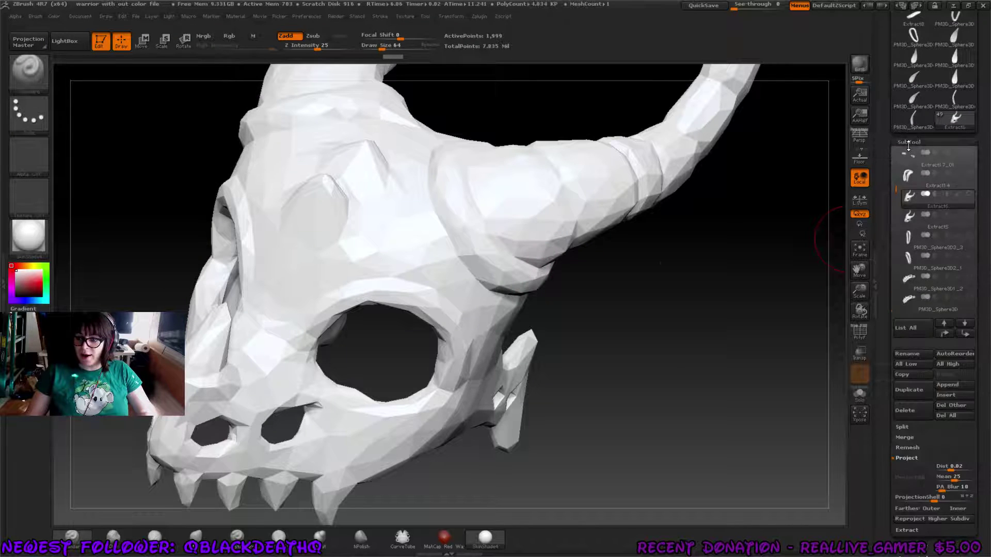
pyautogui.click(905, 231)
pyautogui.scroll(8, 909, 207)
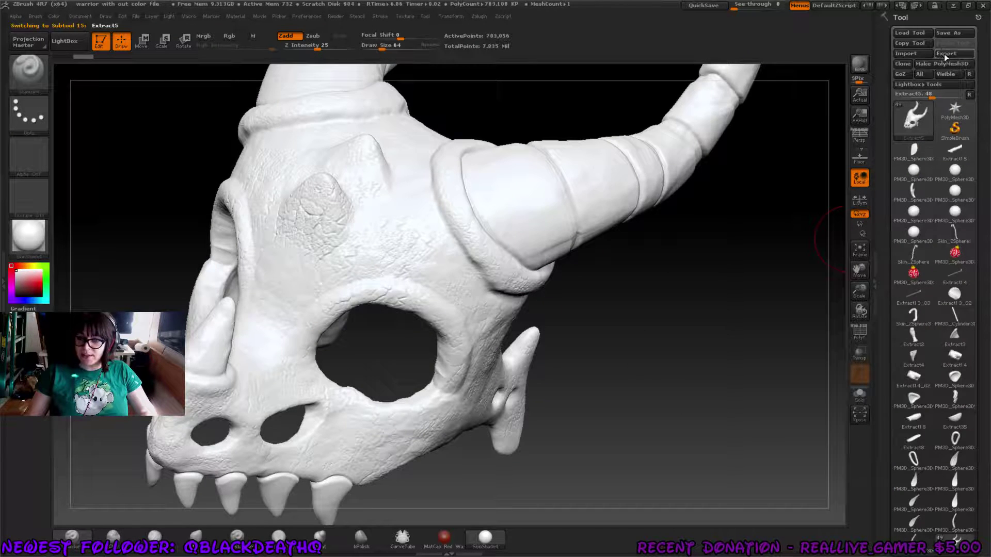
pyautogui.click(946, 55)
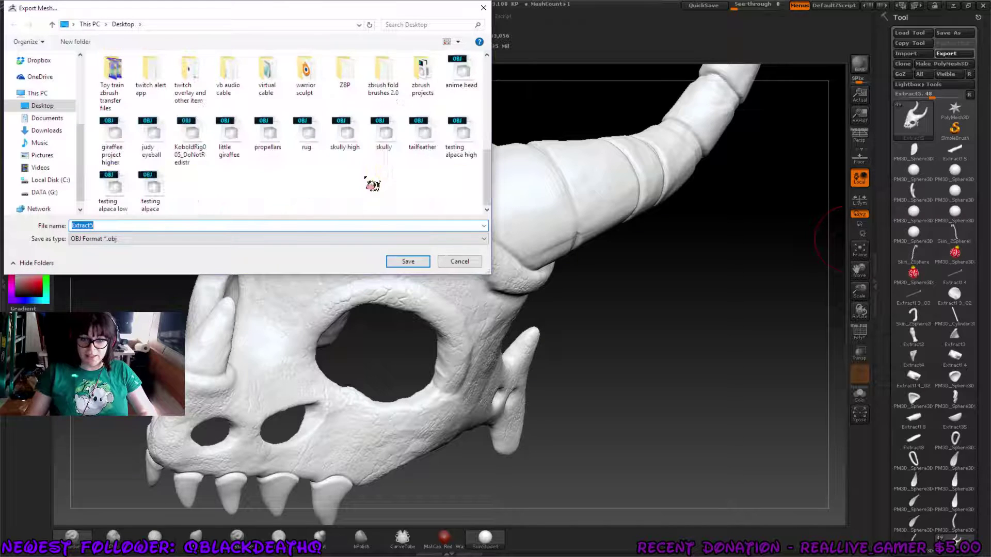
pyautogui.doubleClick(351, 140)
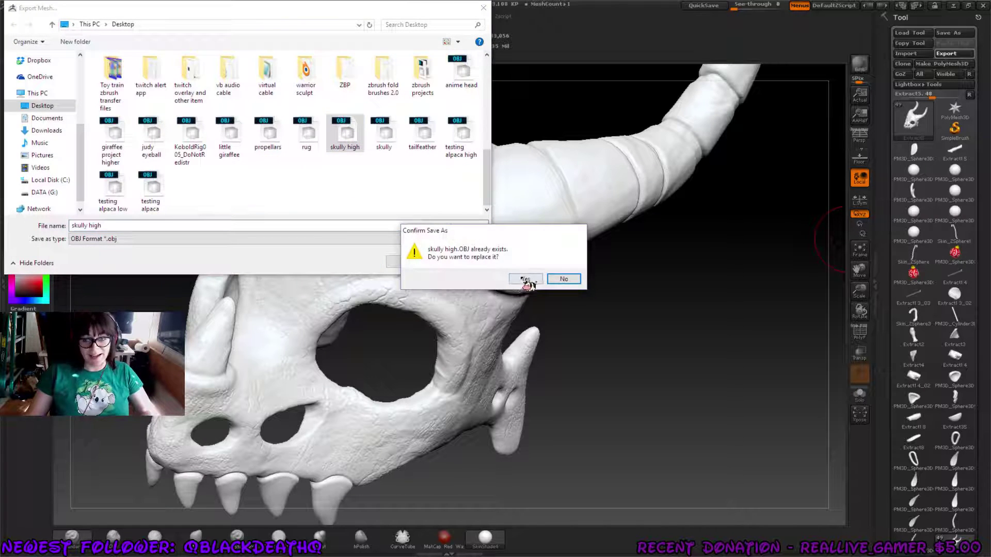
pyautogui.click(525, 279)
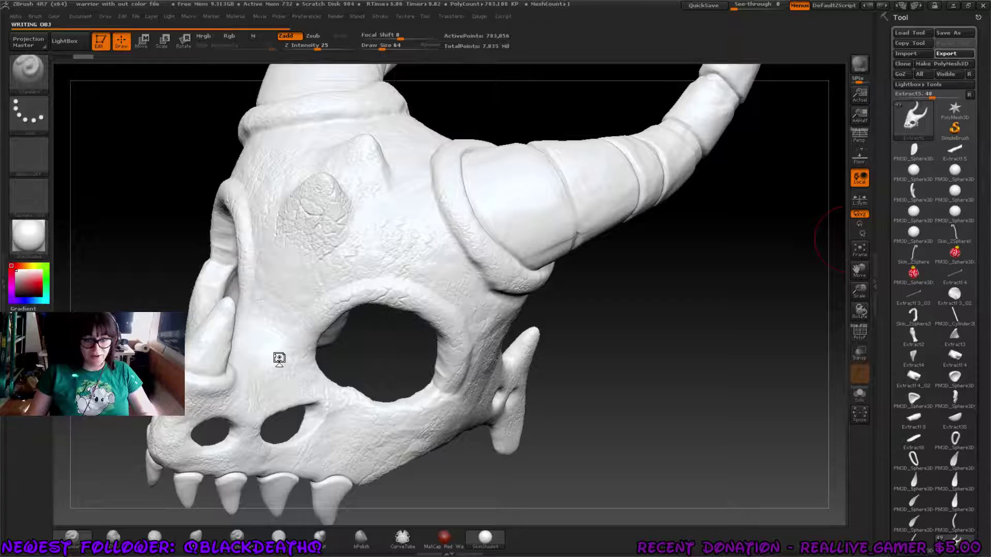
# Step: Switch to Blender and import the Wavefront file skully.OBJ from the Desktop into the kobold scene
pyautogui.hotkey('alt', 'Tab')
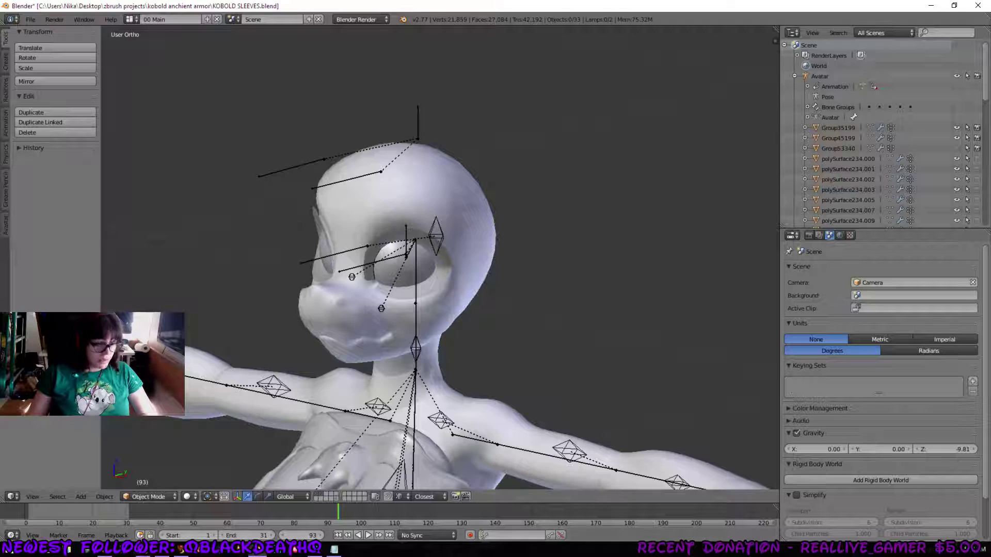
pyautogui.scroll(-4, 382, 211)
pyautogui.click(30, 19)
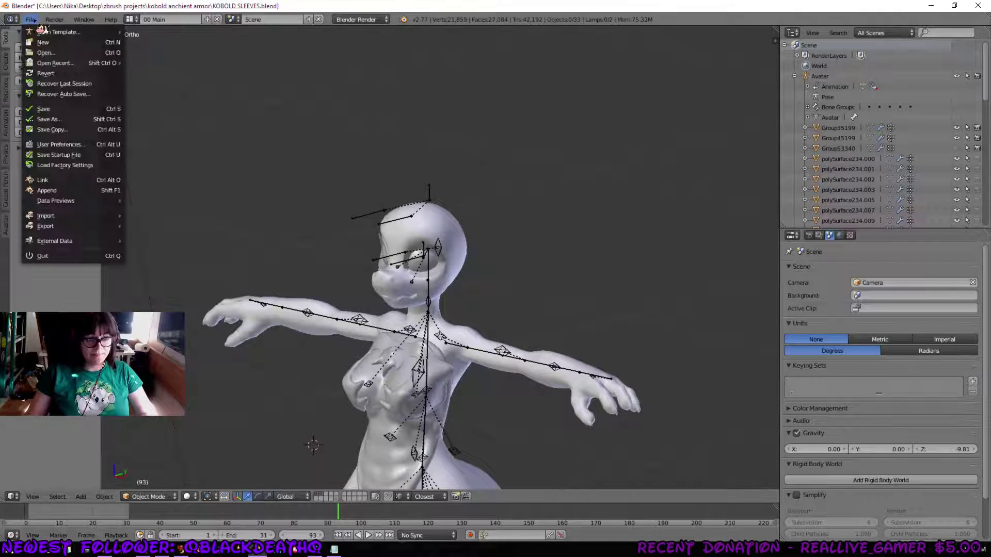
pyautogui.moveTo(66, 216)
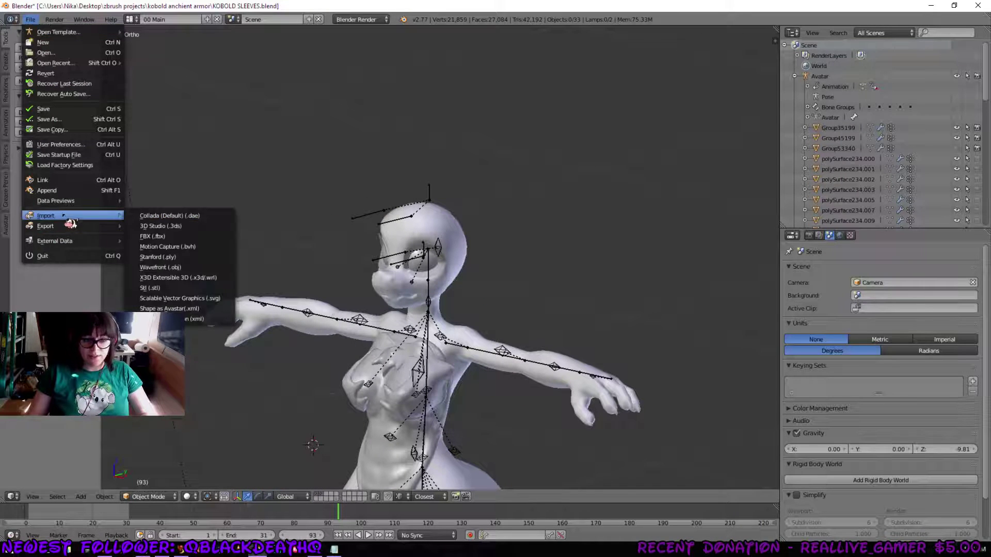
pyautogui.click(176, 268)
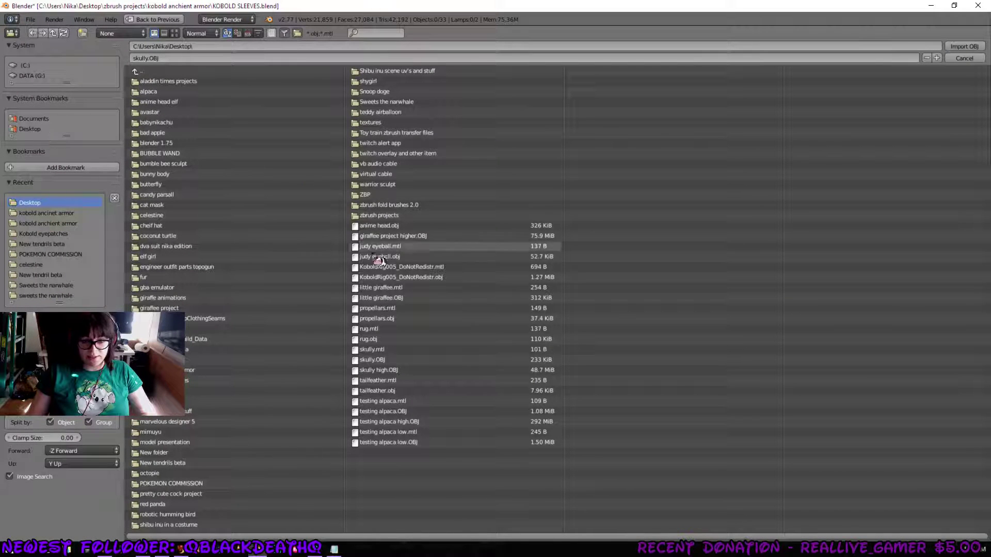
pyautogui.doubleClick(398, 359)
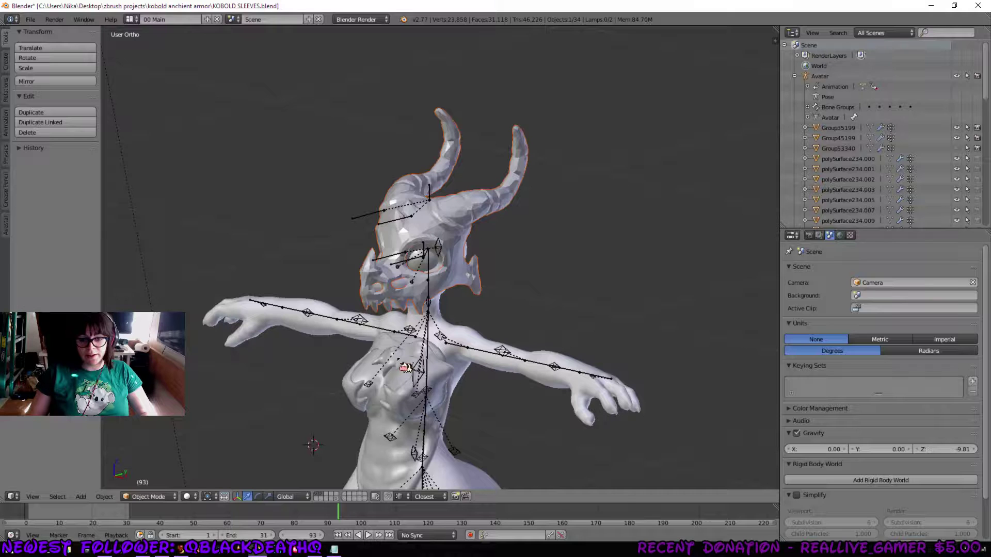
# Step: Select the imported skull and apply smooth shading to it
pyautogui.scroll(2, 432, 248)
pyautogui.moveTo(432, 248); pyautogui.dragTo(415, 210, button='middle')
pyautogui.rightClick(408, 205)
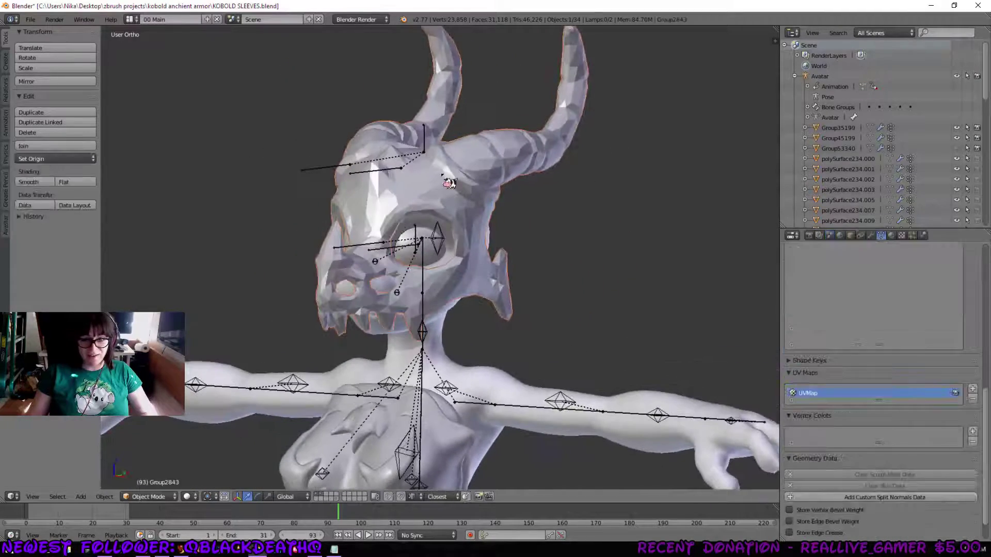
pyautogui.click(31, 182)
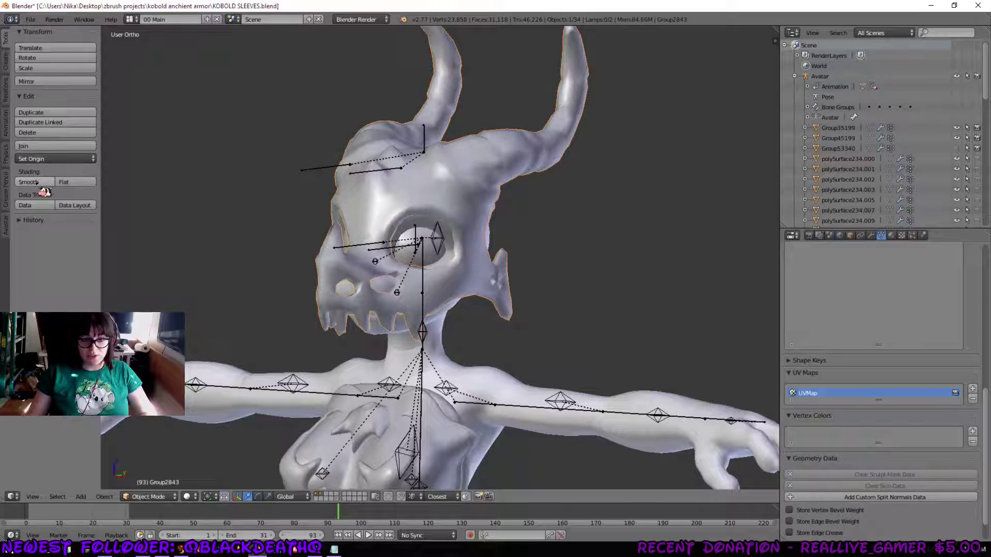
pyautogui.moveTo(462, 168); pyautogui.dragTo(474, 177, button='middle')
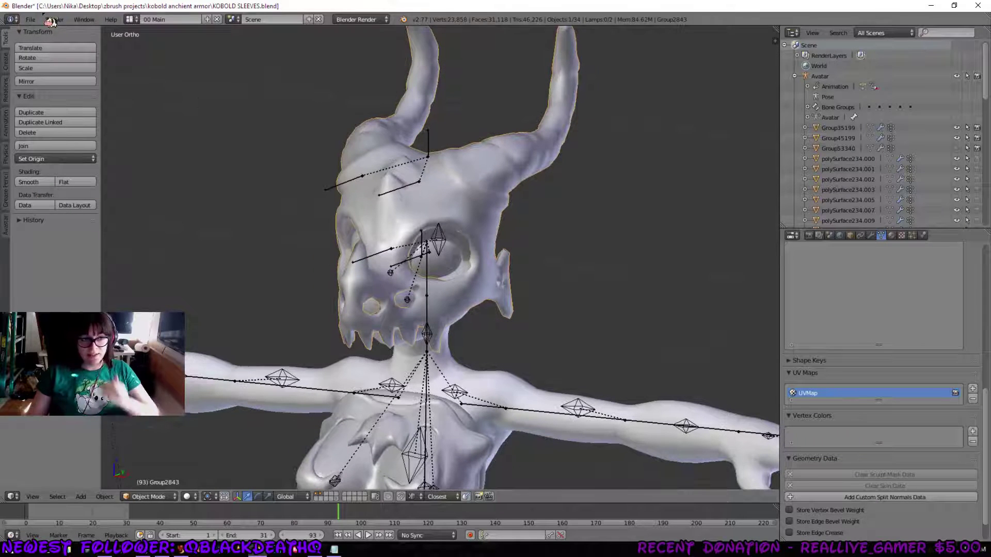
# Step: Export the smooth-shaded skull as a Wavefront OBJ to the Desktop, overwriting skully.OBJ
pyautogui.click(30, 19)
pyautogui.moveTo(60, 230)
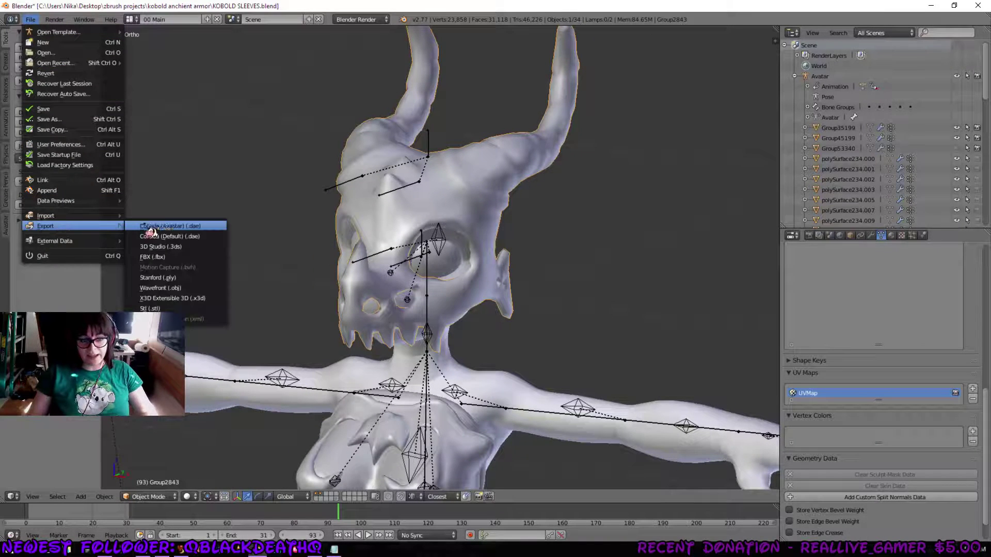
pyautogui.click(192, 289)
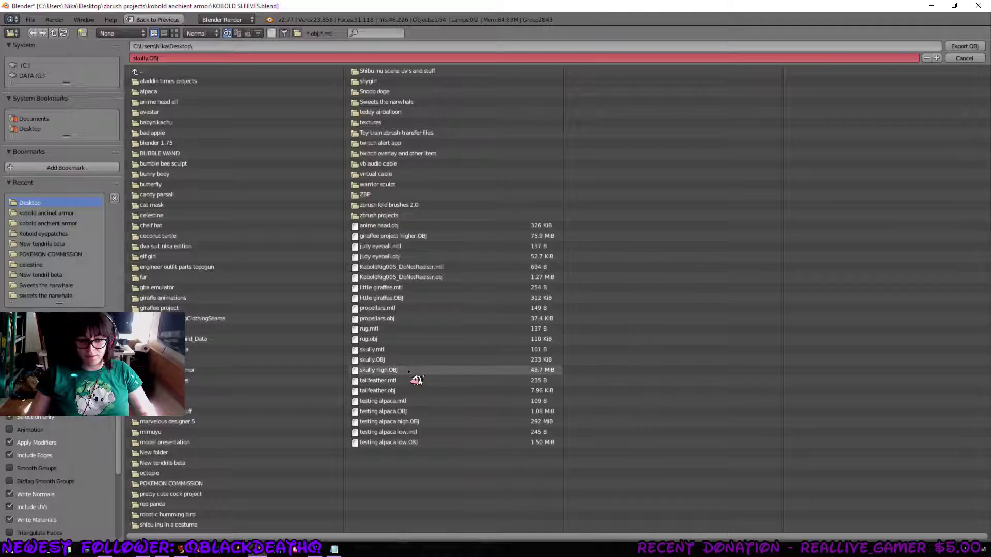
pyautogui.doubleClick(396, 360)
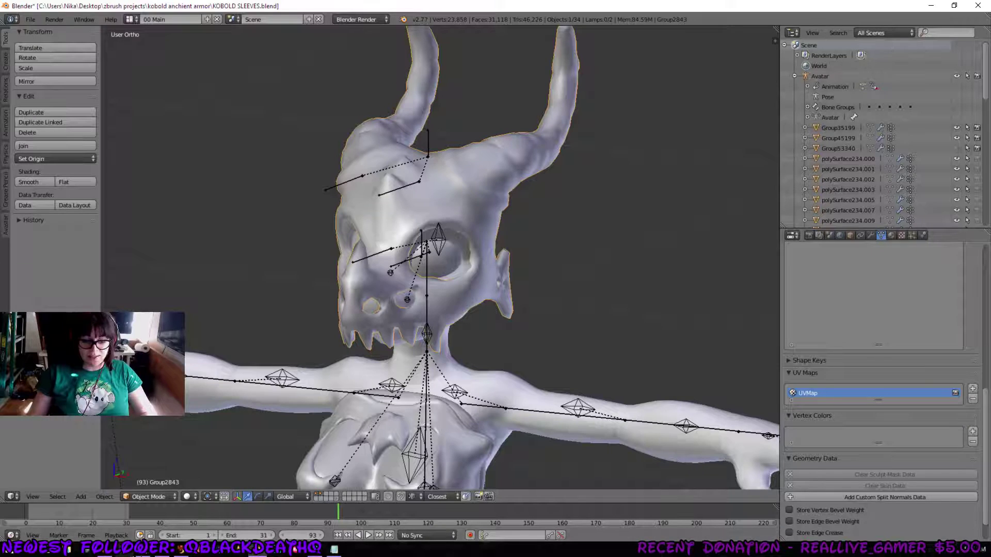
# Step: Switch to TopoGun and load skully high.OBJ from the Desktop as the high-resolution reference mesh
pyautogui.click(127, 555)
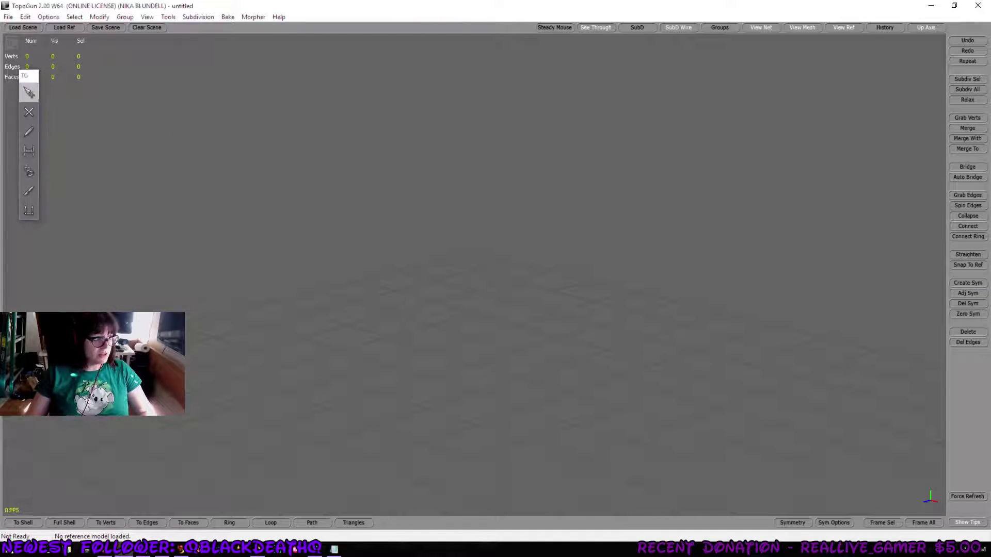
pyautogui.moveTo(0, 234); pyautogui.dragTo(53, 285)
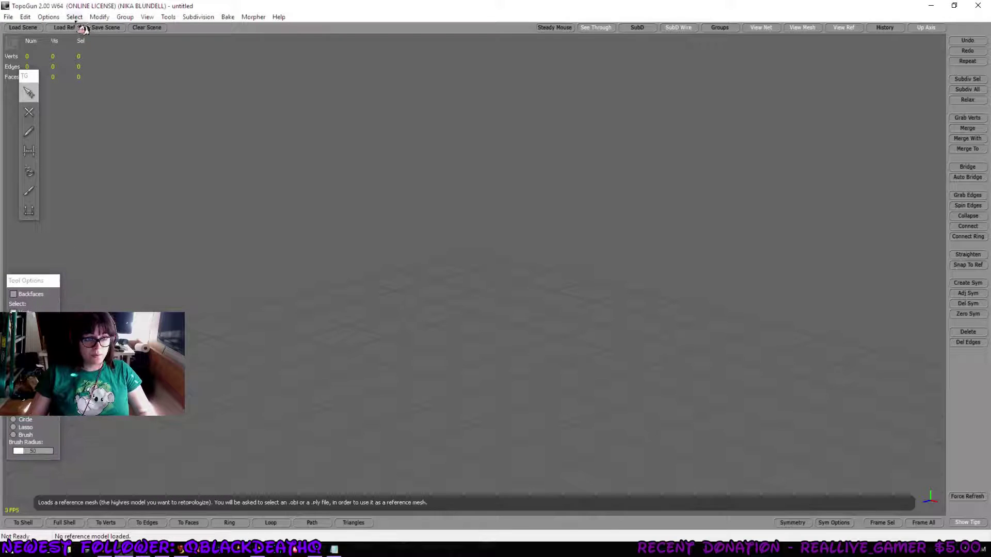
pyautogui.click(74, 25)
pyautogui.click(483, 191)
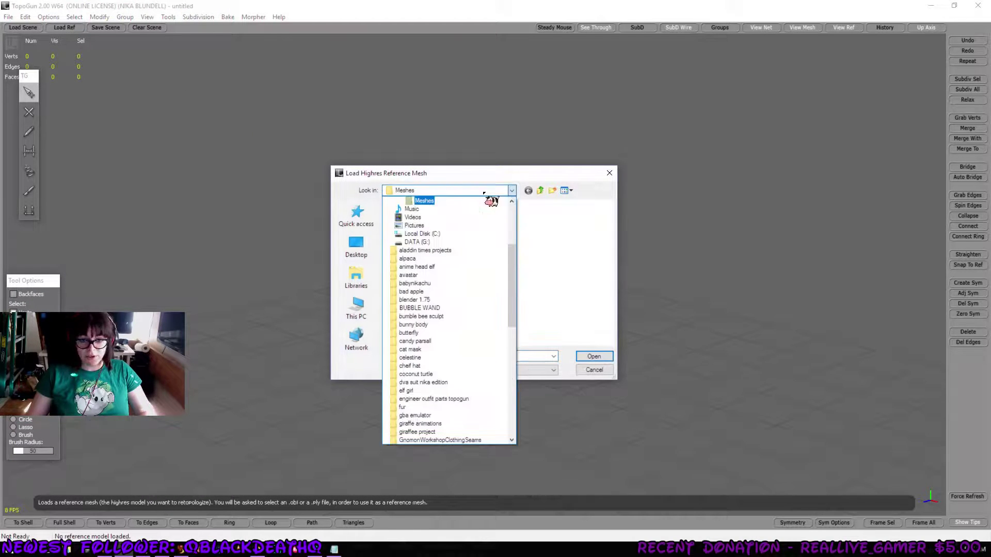
pyautogui.scroll(5, 454, 289)
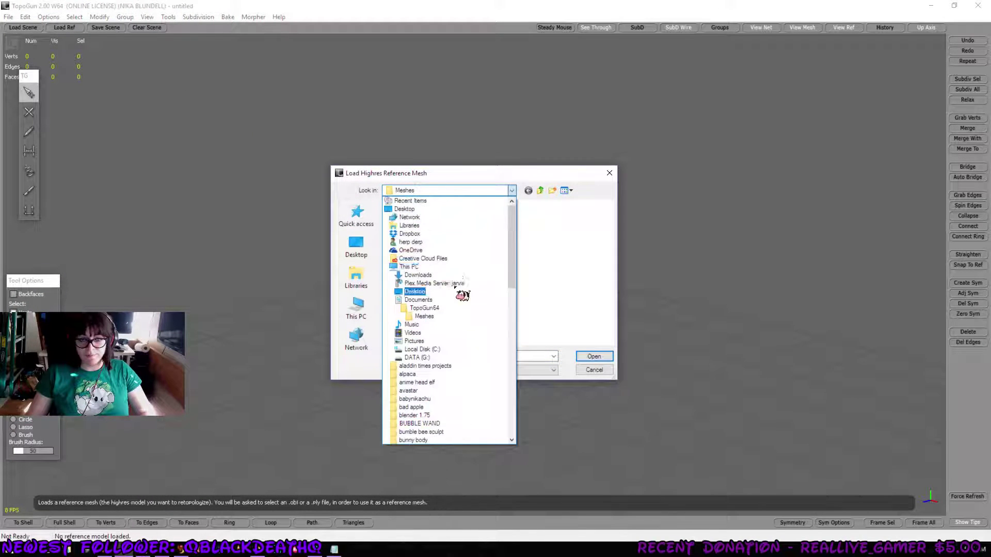
pyautogui.click(429, 295)
pyautogui.scroll(-15, 524, 294)
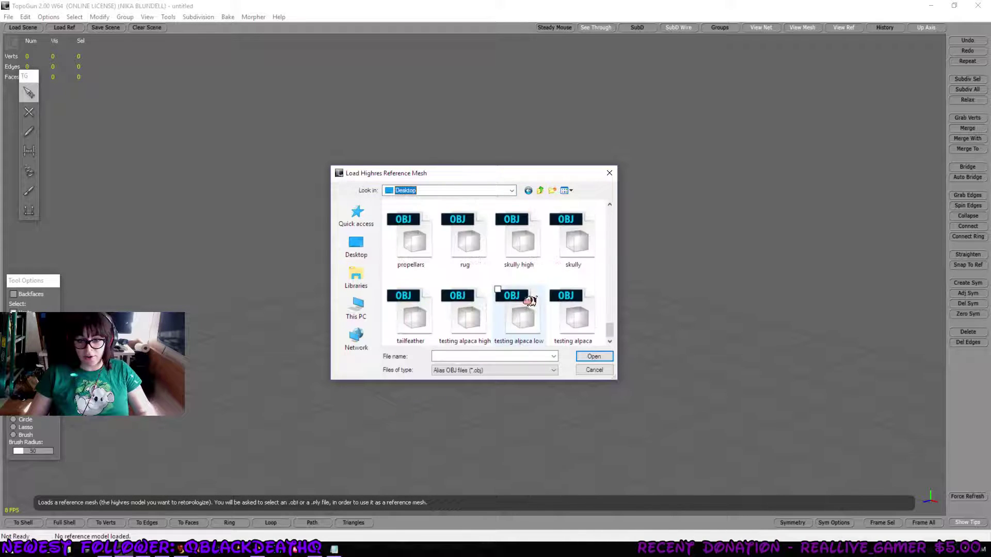
pyautogui.doubleClick(530, 301)
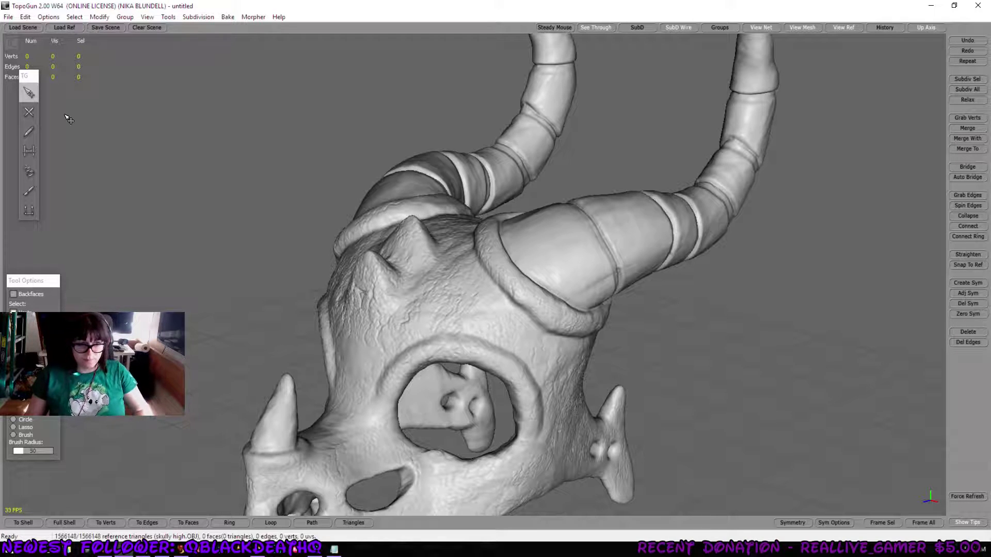
# Step: Load the low-poly skully OBJ from the Desktop as the scene mesh, using the Alias OBJ file type
pyautogui.click(23, 28)
pyautogui.click(501, 191)
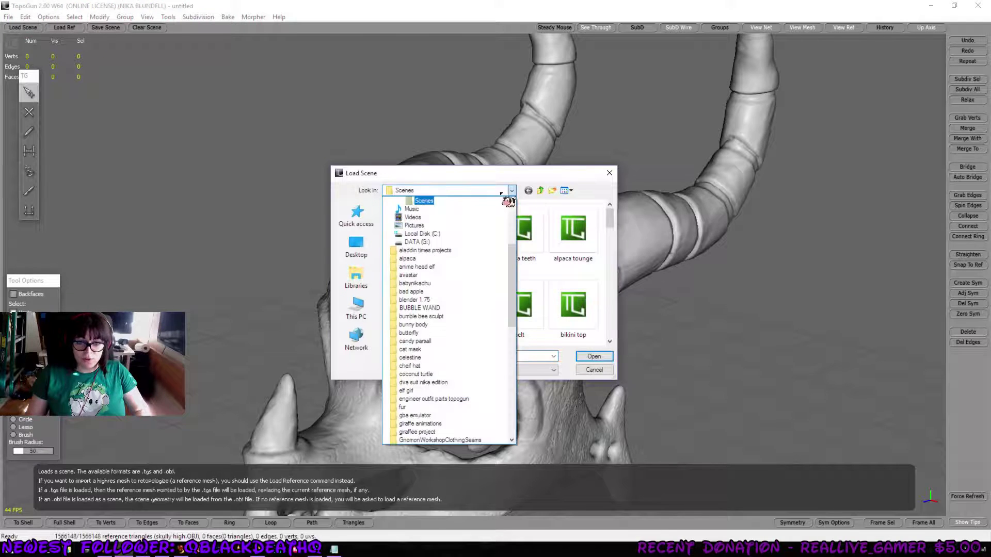
pyautogui.scroll(5, 464, 257)
pyautogui.click(427, 279)
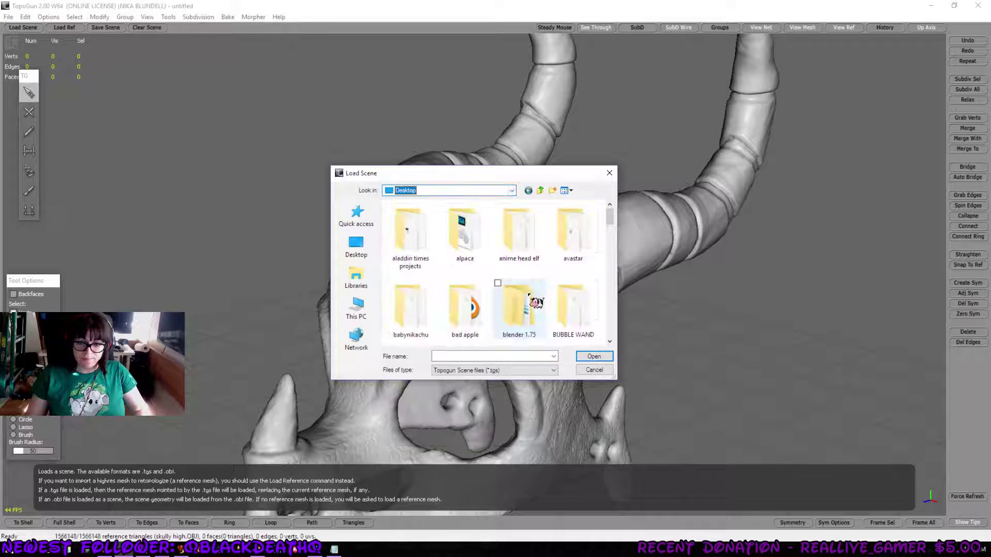
pyautogui.click(531, 371)
pyautogui.click(517, 389)
pyautogui.scroll(-2, 525, 327)
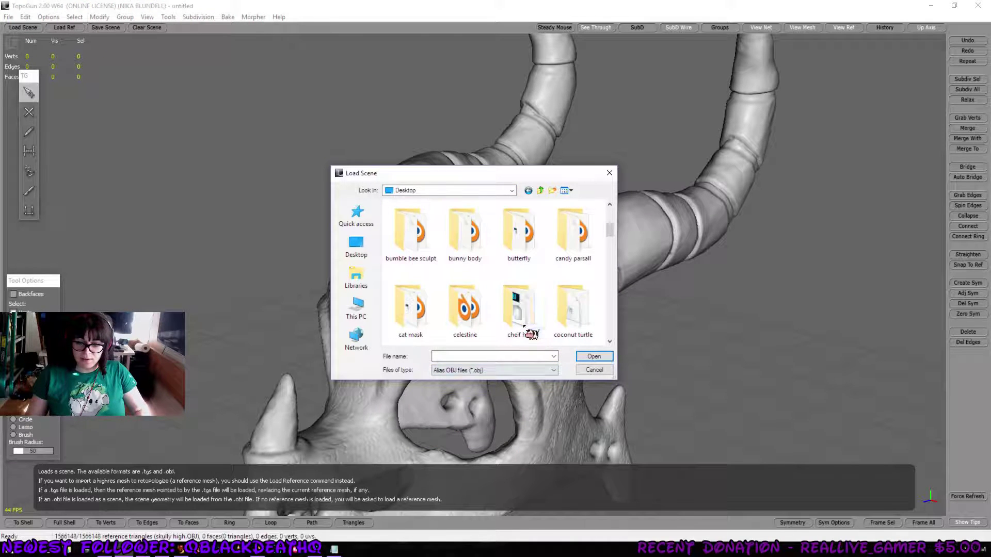
pyautogui.scroll(-10, 529, 333)
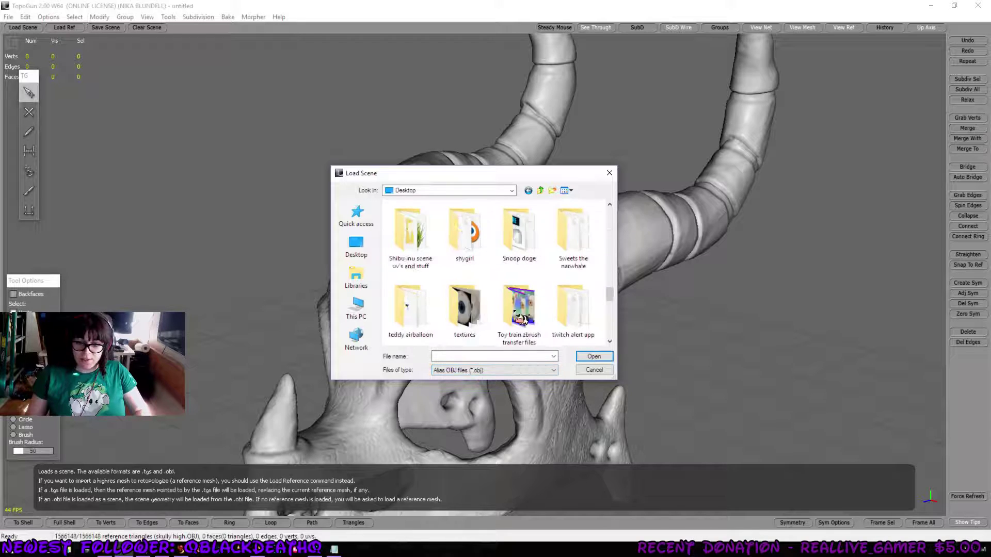
pyautogui.scroll(-4, 521, 318)
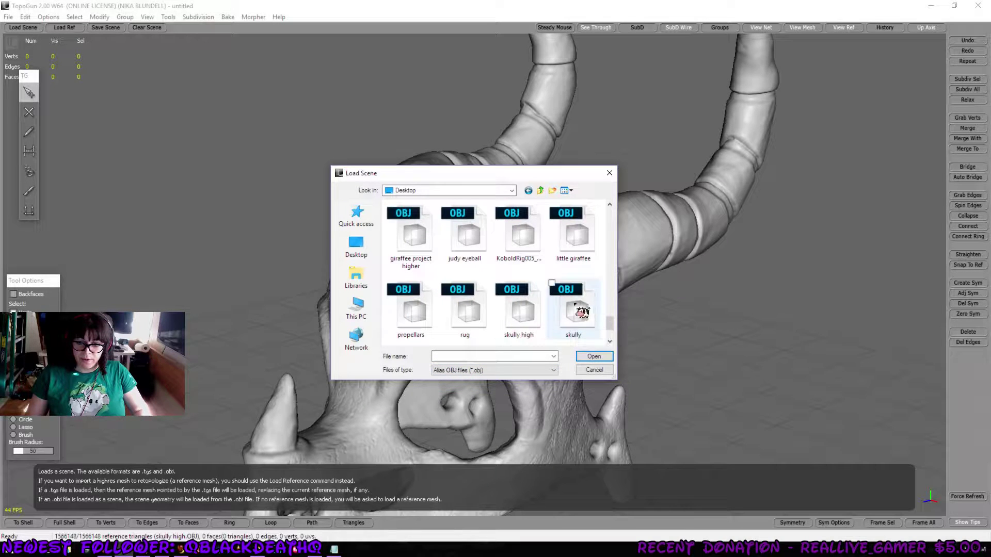
pyautogui.doubleClick(575, 306)
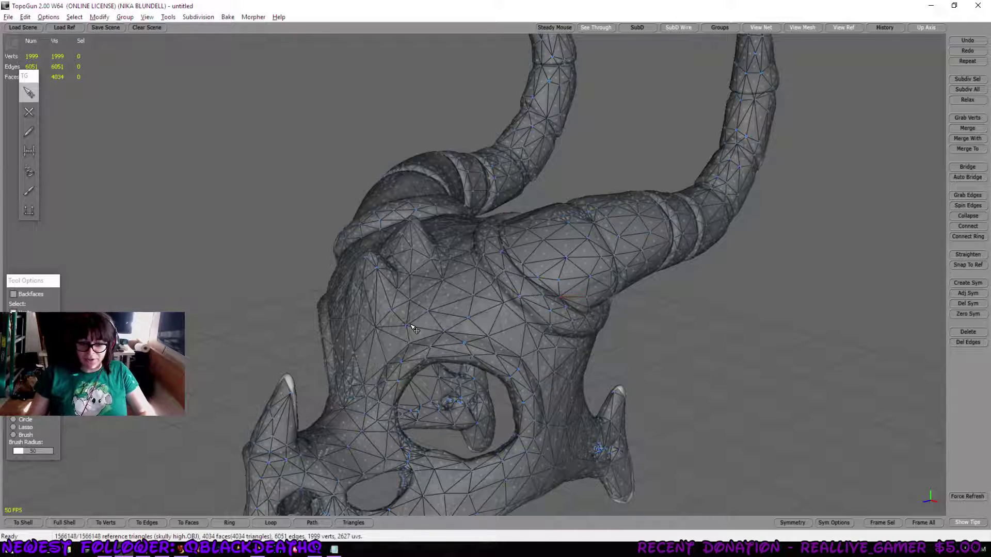
# Step: Start generating maps for the skull and set the baking sampling quality to HIGH
pyautogui.keyDown('alt'); pyautogui.moveTo(412, 327); pyautogui.dragTo(518, 338); pyautogui.keyUp('alt')
pyautogui.keyDown('alt'); pyautogui.moveTo(527, 357); pyautogui.dragTo(493, 193, button='middle'); pyautogui.keyUp('alt')
pyautogui.keyDown('alt'); pyautogui.moveTo(547, 261); pyautogui.dragTo(303, 232); pyautogui.keyUp('alt')
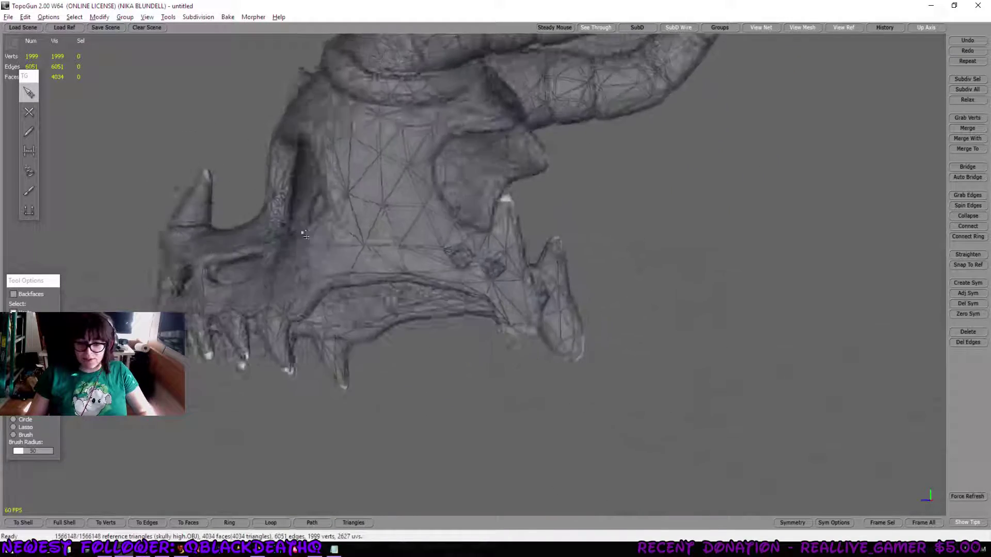
pyautogui.moveTo(304, 235); pyautogui.dragTo(295, 174, button='middle')
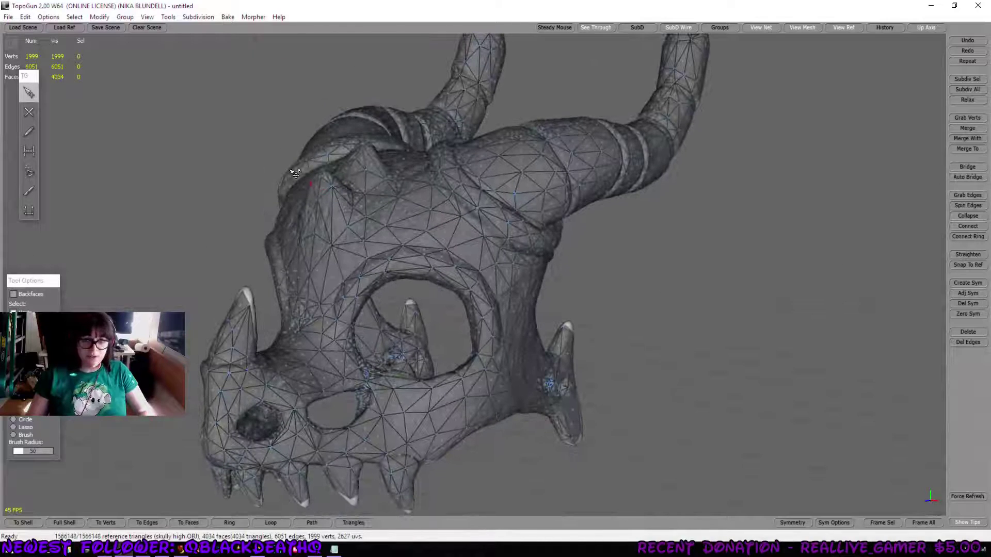
pyautogui.click(225, 16)
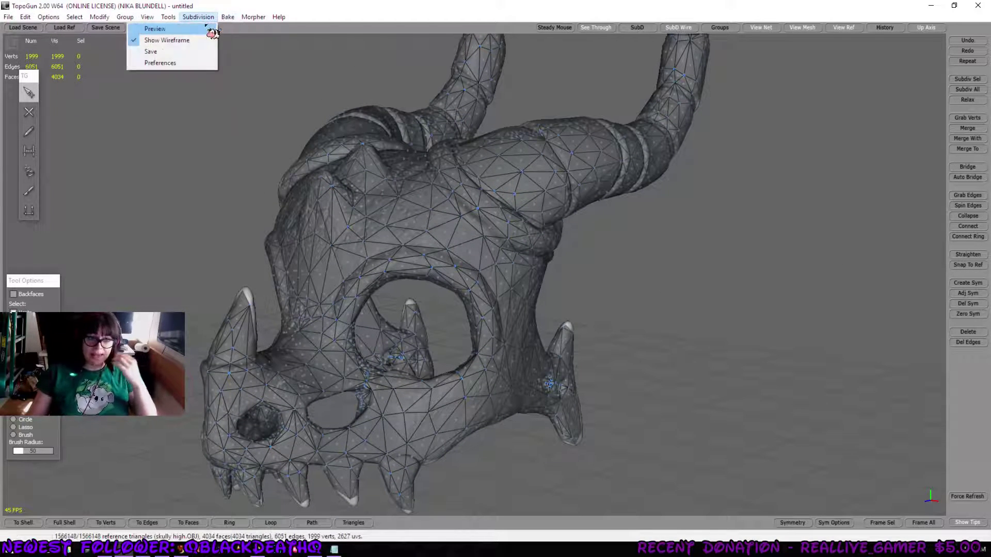
pyautogui.click(214, 29)
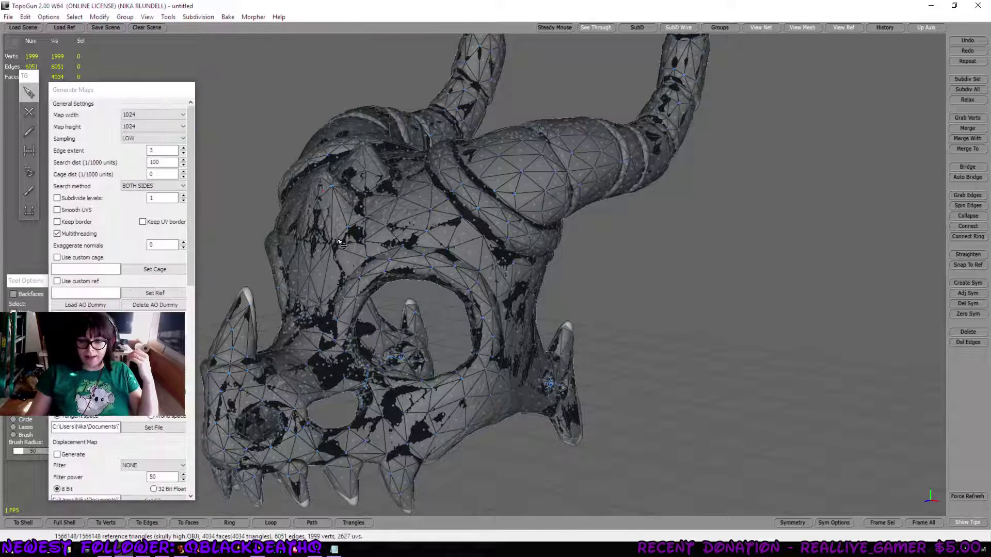
pyautogui.click(152, 139)
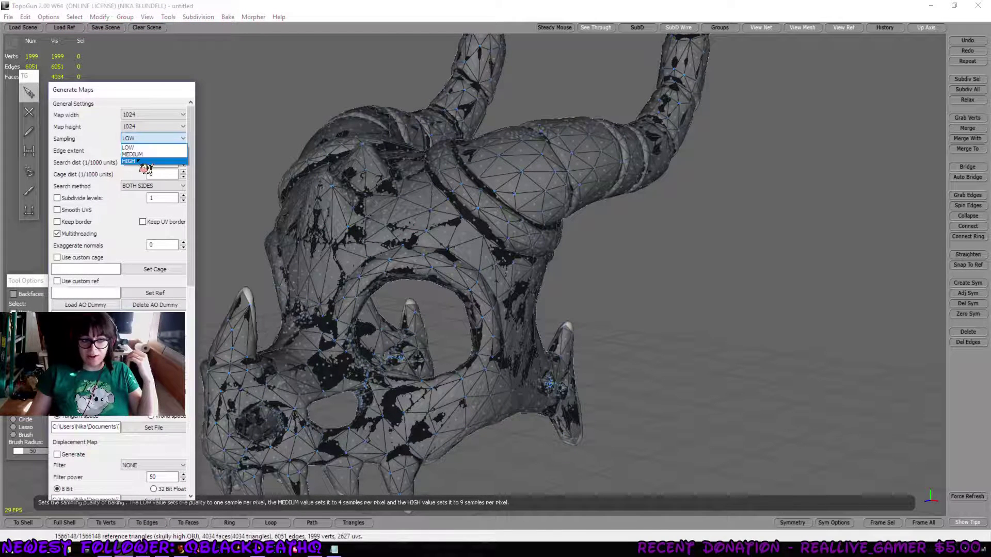
pyautogui.click(145, 166)
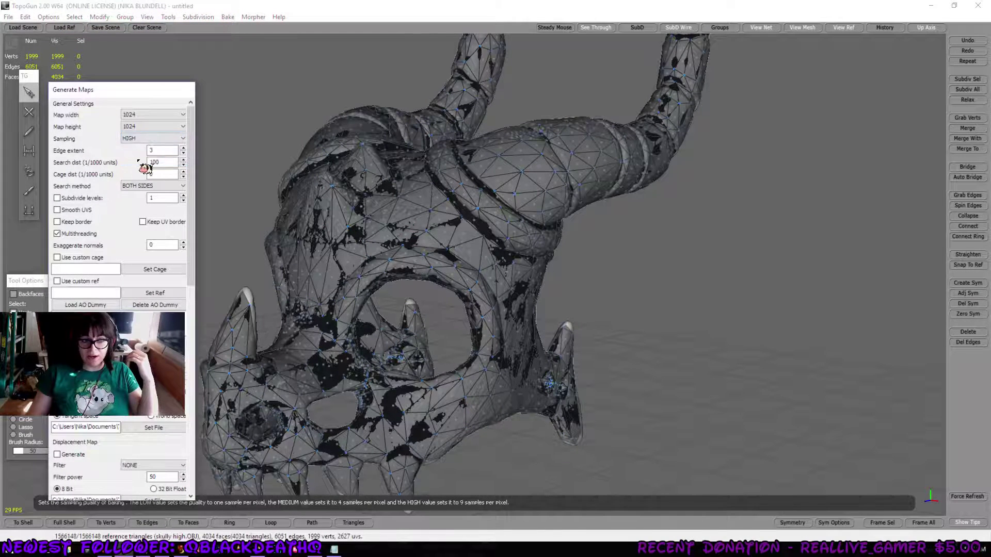
# Step: Set the cage distance to 12 so the cage covers the high-poly skull, and check its coverage
pyautogui.click(184, 172)
pyautogui.click(184, 172)
pyautogui.click(183, 172)
pyautogui.click(183, 172)
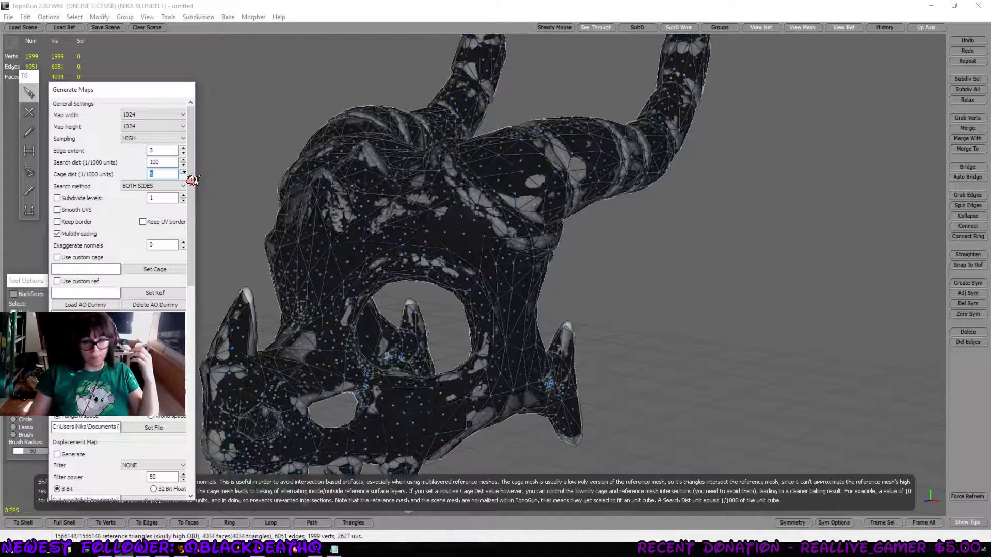
pyautogui.click(183, 172)
pyautogui.click(185, 172)
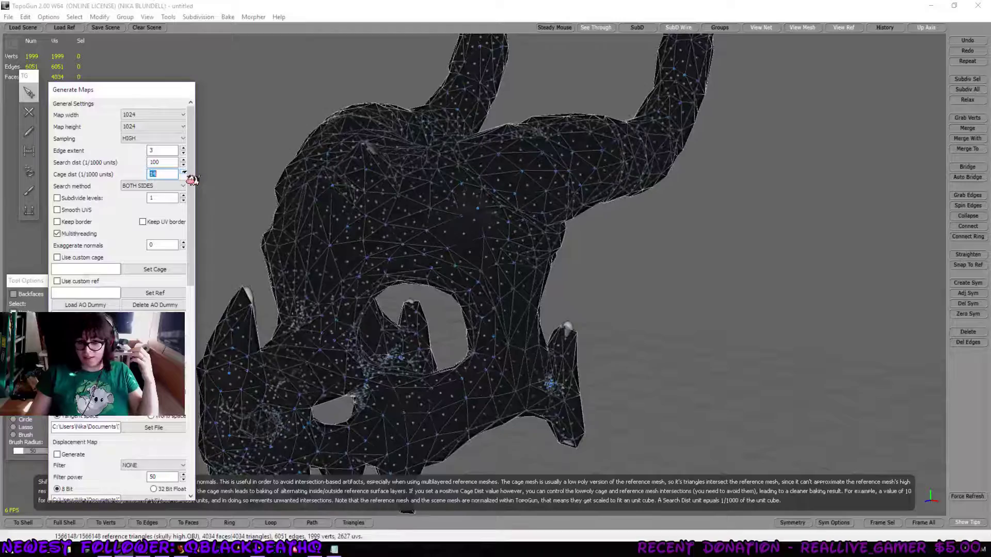
pyautogui.click(183, 172)
pyautogui.click(184, 172)
pyautogui.click(183, 172)
pyautogui.click(184, 172)
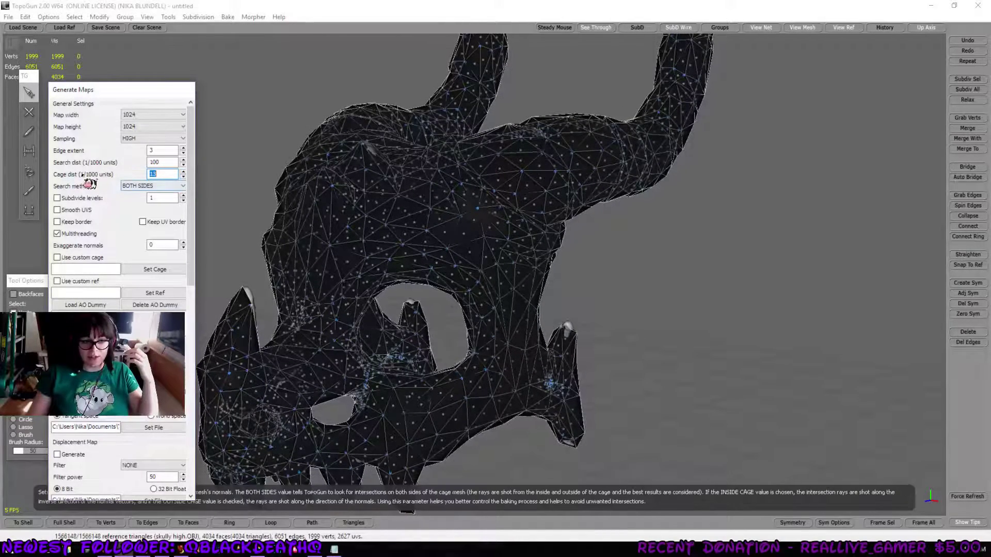
pyautogui.click(184, 177)
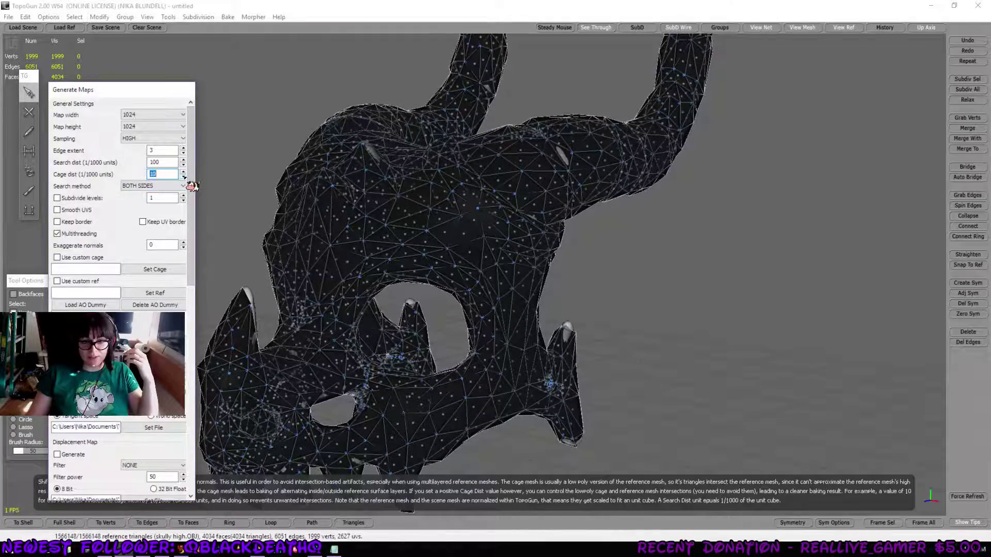
pyautogui.click(183, 171)
pyautogui.click(183, 172)
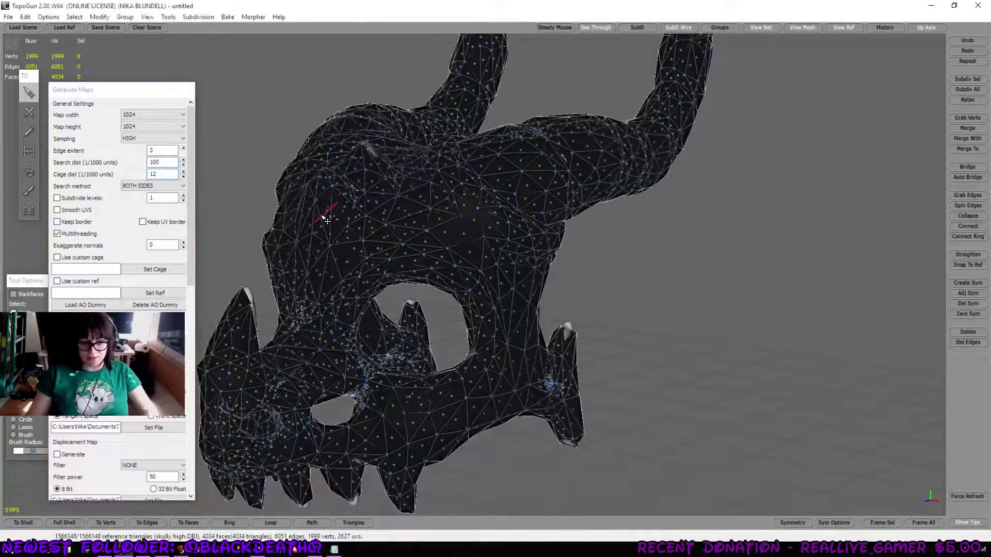
pyautogui.keyDown('alt'); pyautogui.moveTo(326, 217); pyautogui.dragTo(383, 210); pyautogui.keyUp('alt')
pyautogui.moveTo(388, 214); pyautogui.dragTo(449, 232, button='middle')
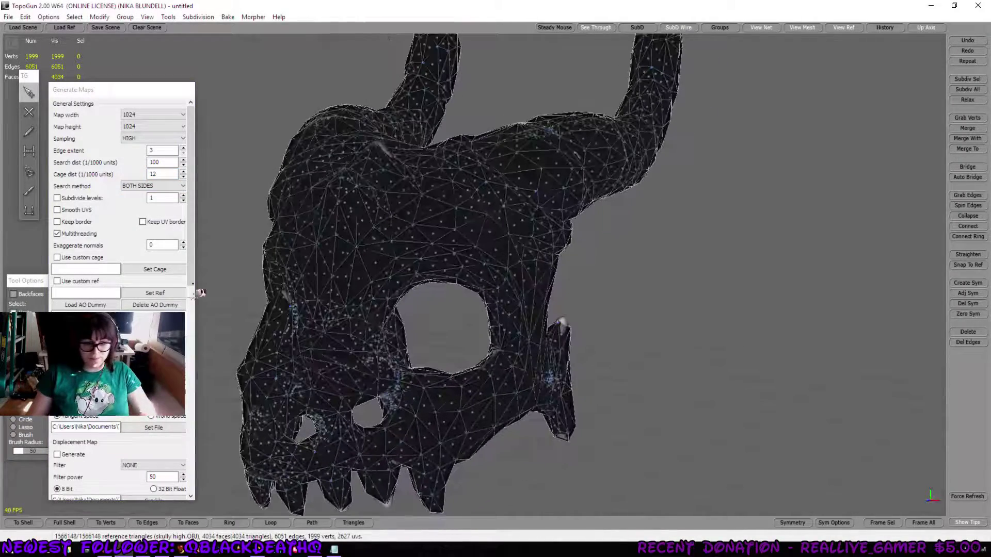
# Step: Enable the hardware ambient occlusion map with quality 70 and skylight coverage 90
pyautogui.moveTo(192, 227); pyautogui.dragTo(199, 303)
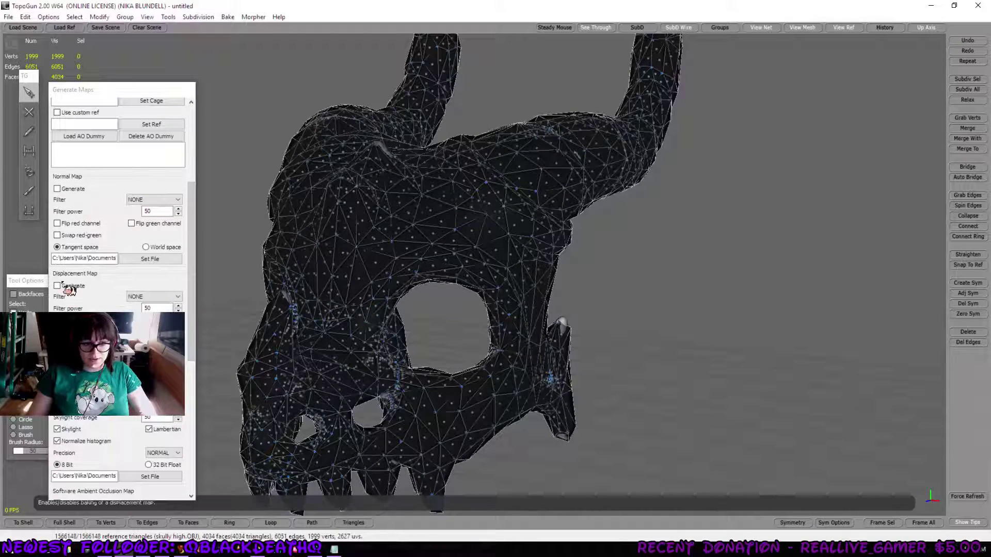
pyautogui.scroll(-2, 195, 298)
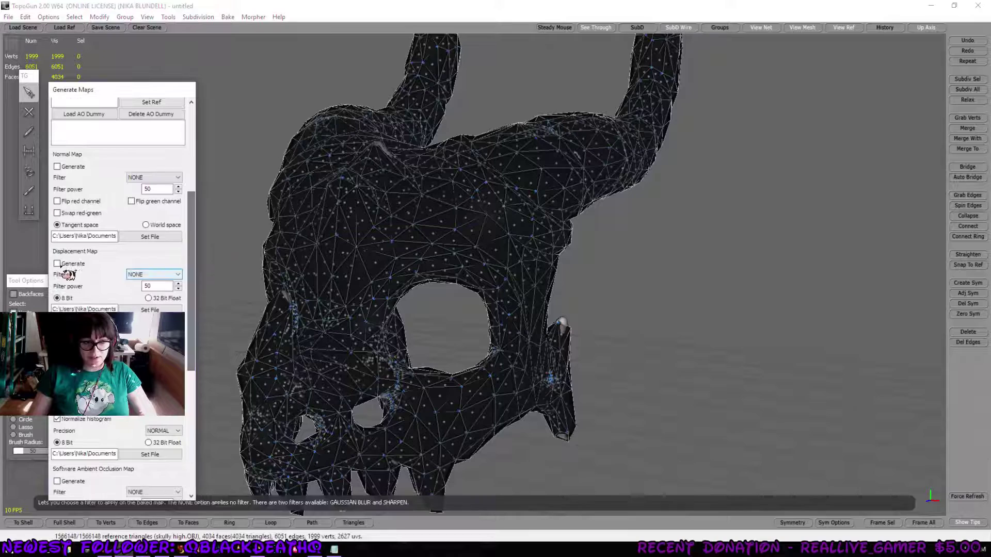
pyautogui.scroll(-10, 197, 302)
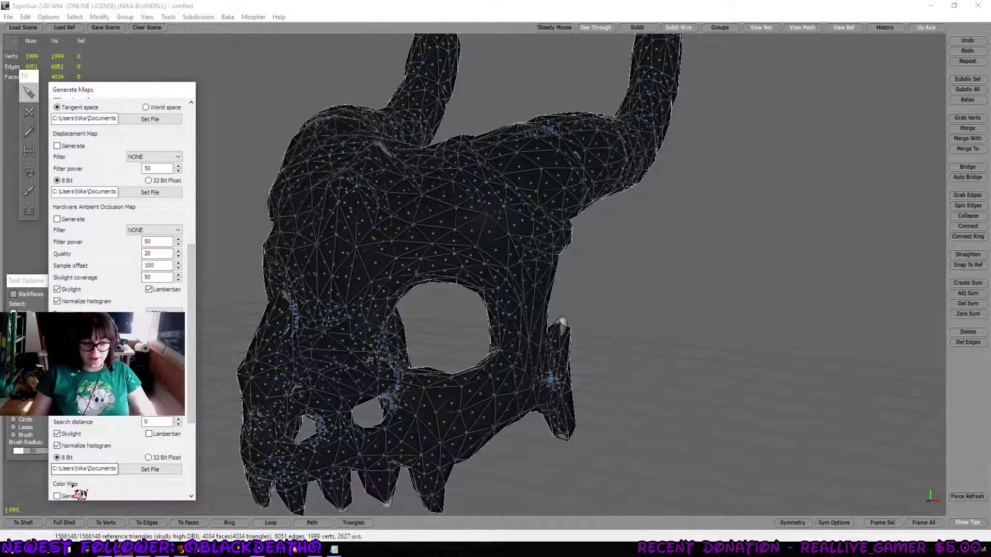
pyautogui.click(203, 290)
pyautogui.moveTo(192, 388)
pyautogui.mouseDown()
pyautogui.moveTo(196, 260)
pyautogui.moveTo(178, 379)
pyautogui.mouseUp()
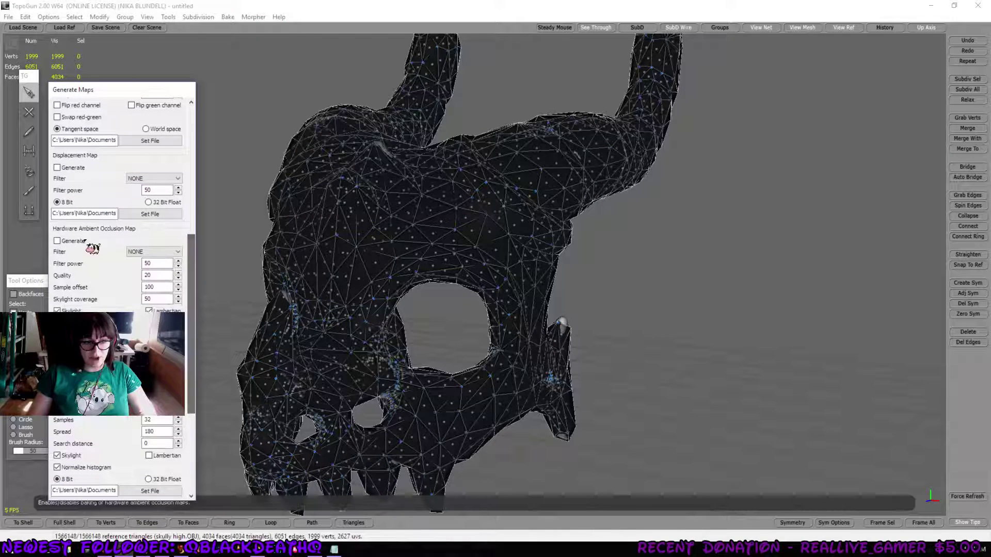
pyautogui.click(60, 242)
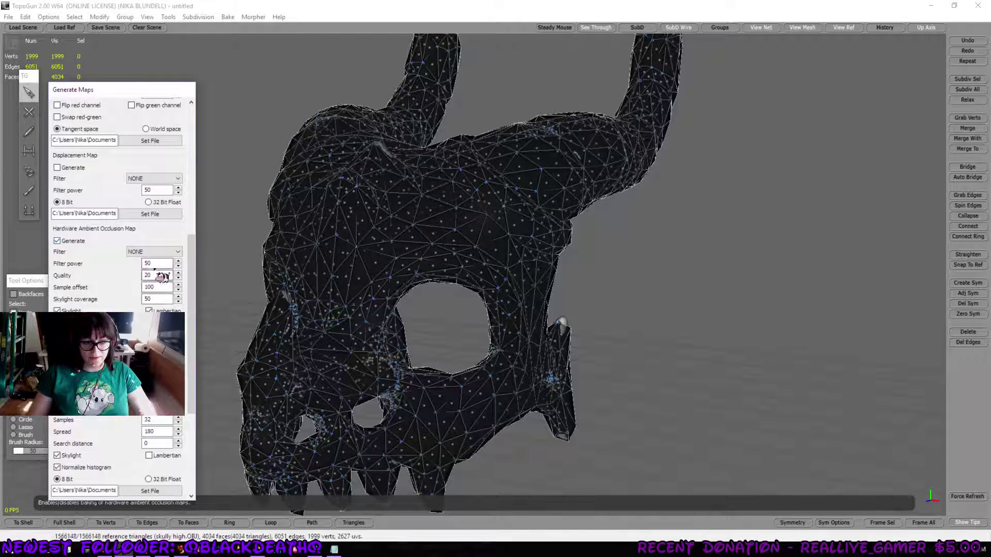
pyautogui.press('BackSpace')
pyautogui.write('7')
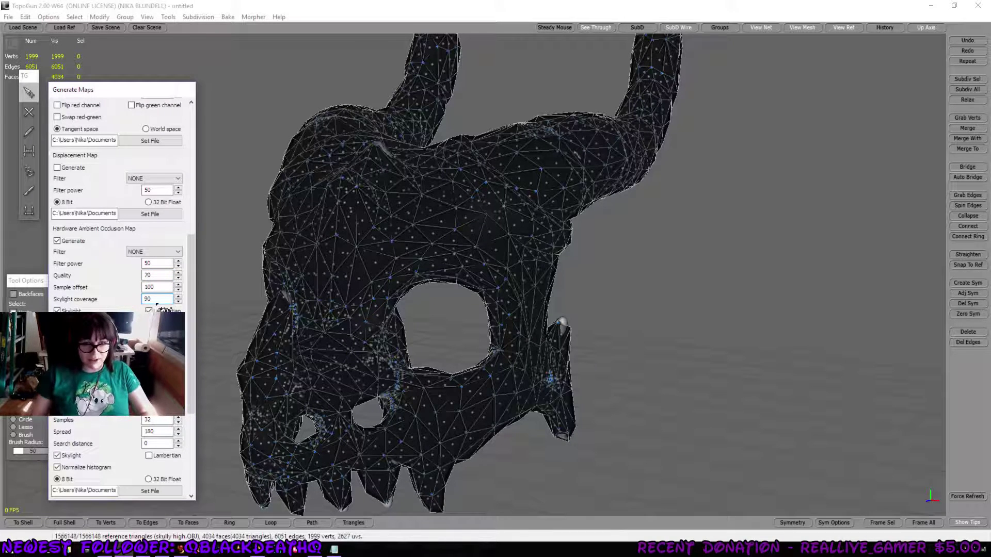
# Step: Set the ambient occlusion output to a Targa file named aomapskully in the kobold ancient armor textures folder and bake the map
pyautogui.click(149, 491)
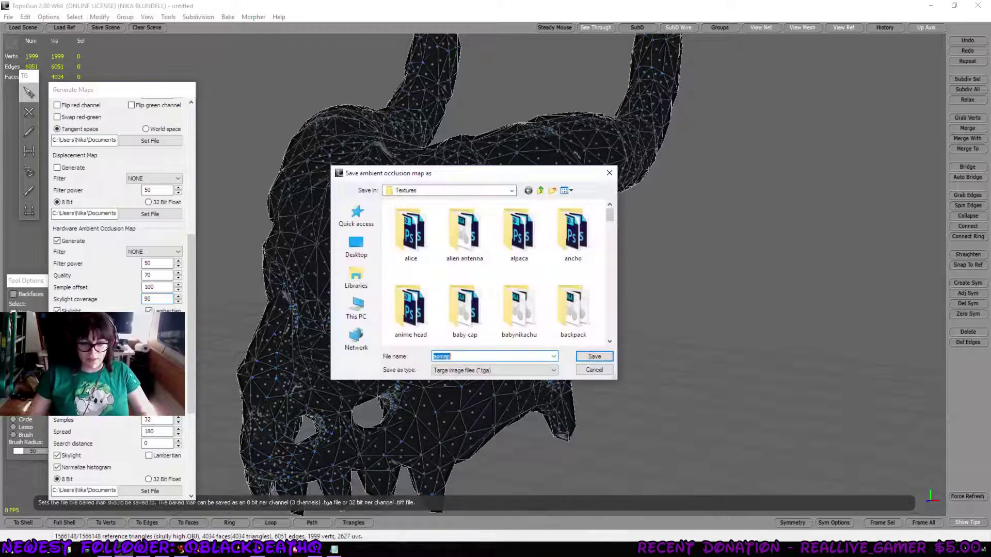
pyautogui.scroll(-10, 512, 308)
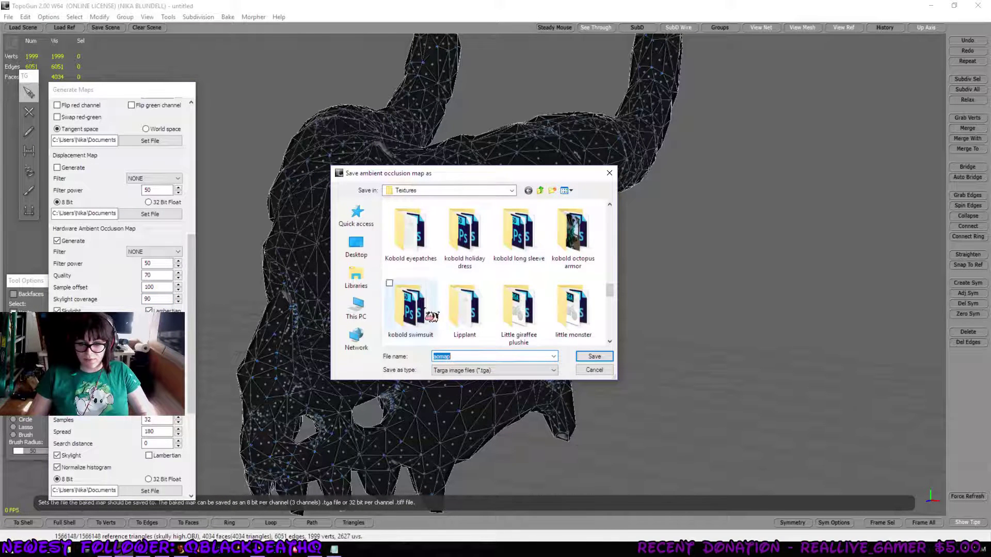
pyautogui.scroll(1, 516, 299)
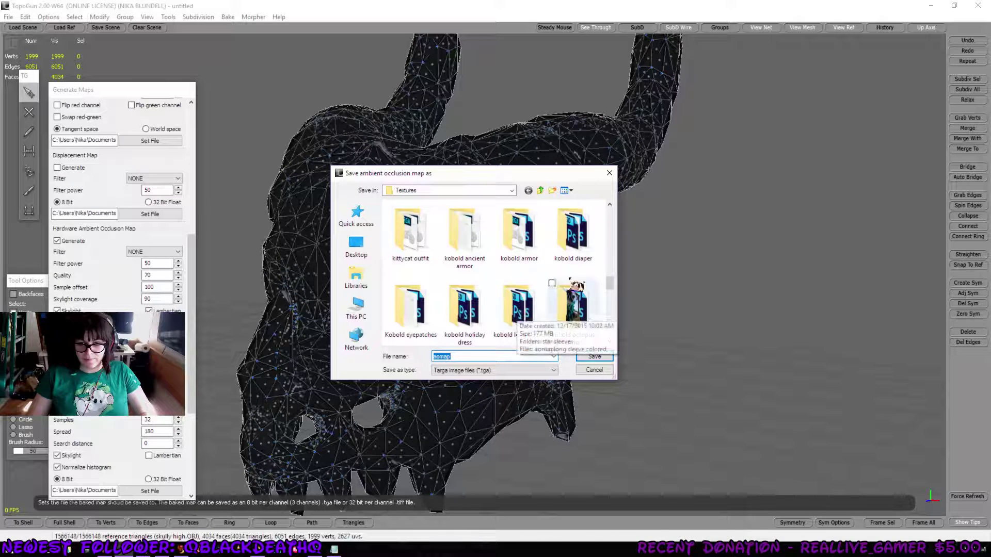
pyautogui.doubleClick(462, 235)
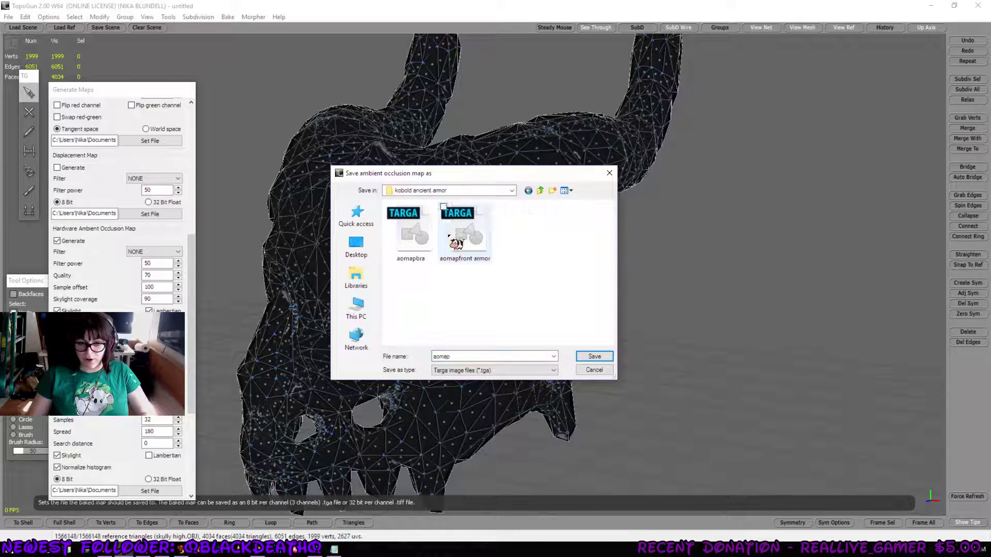
pyautogui.click(479, 356)
pyautogui.write('skul')
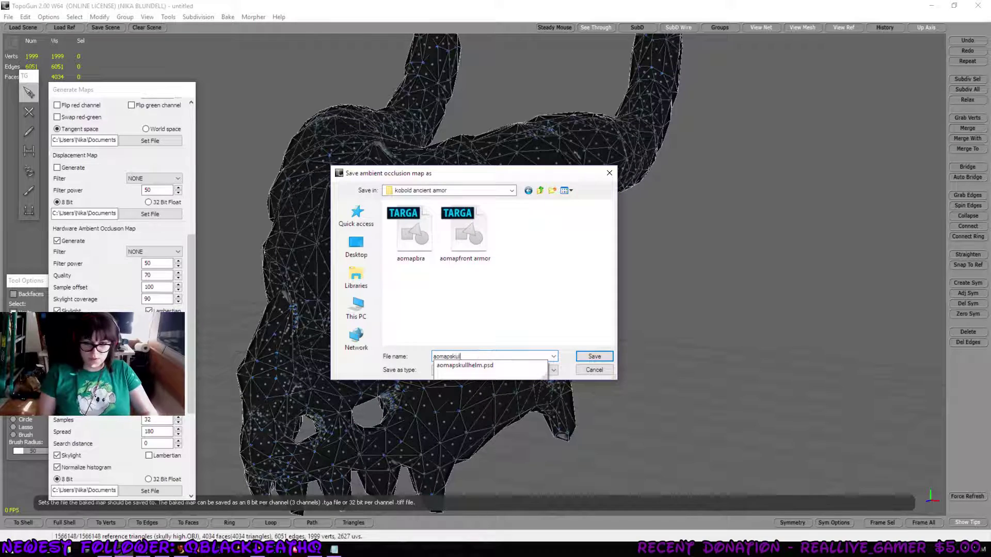
pyautogui.write('ly')
pyautogui.press('Return')
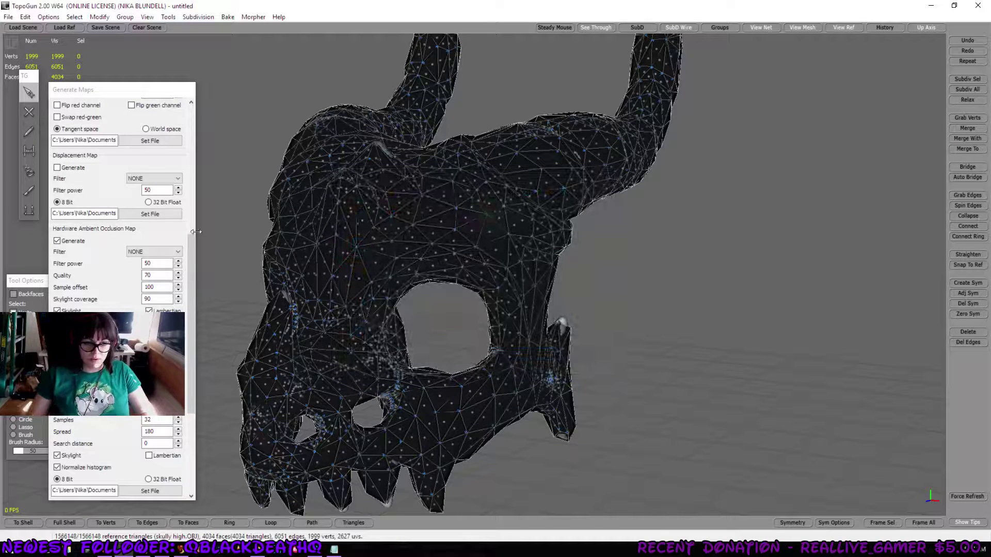
pyautogui.scroll(-6, 192, 231)
pyautogui.click(117, 480)
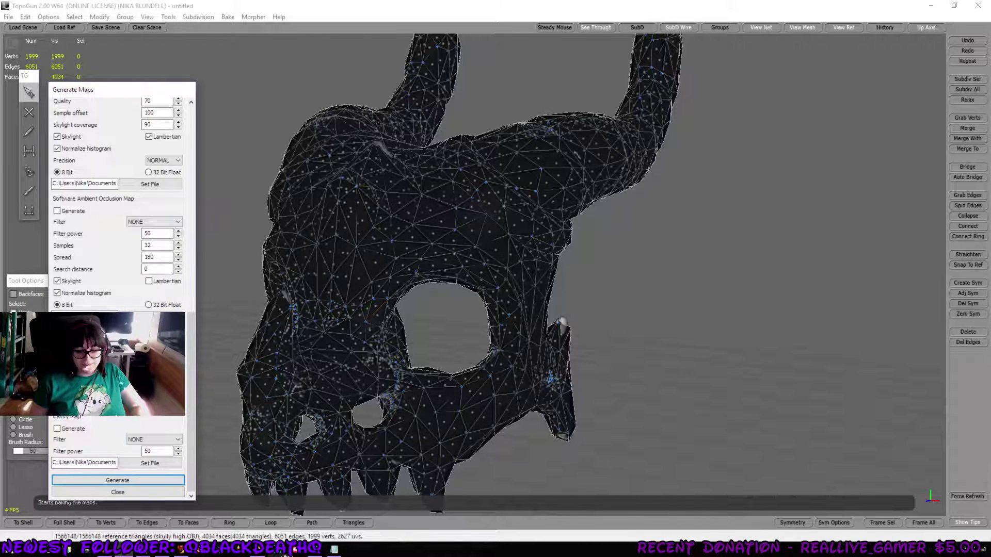
# Step: Switch to Photoshop and open the aomapskully Targa file from the kobold ancient armor textures folder
pyautogui.click(283, 553)
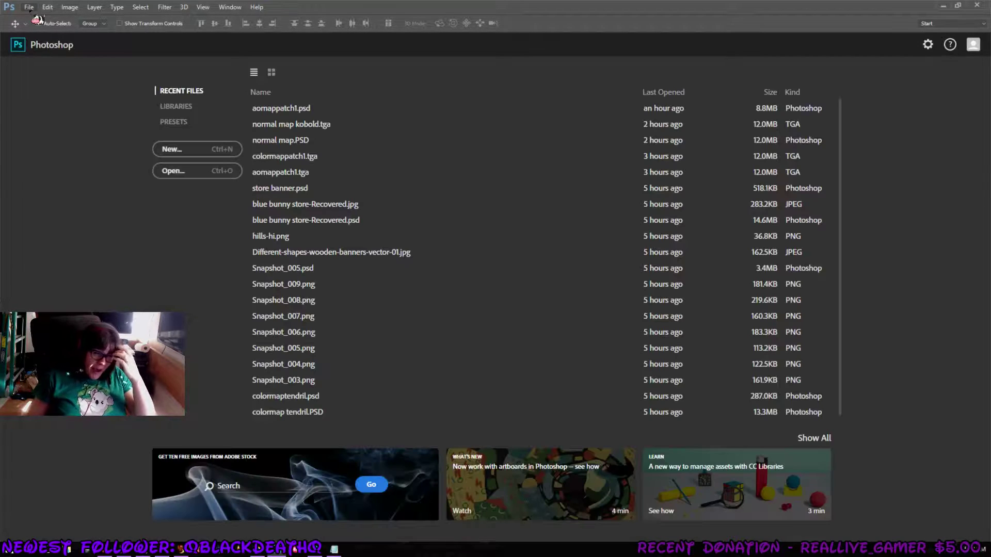
pyautogui.click(30, 8)
pyautogui.click(51, 28)
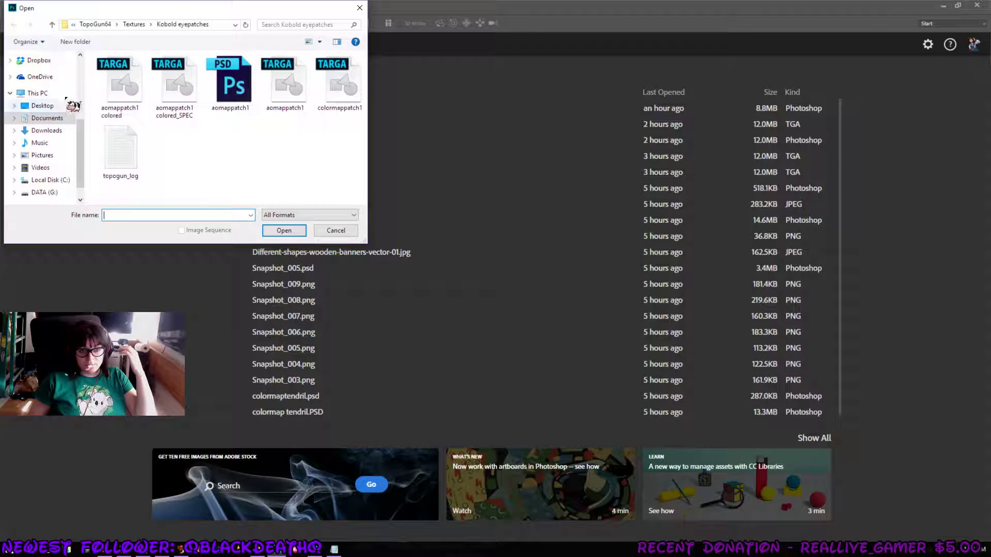
pyautogui.click(134, 24)
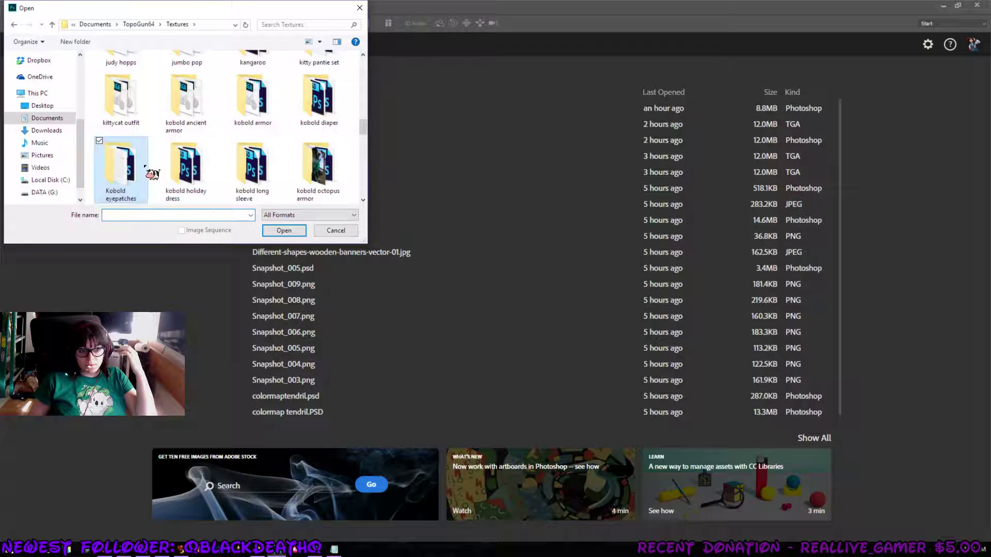
pyautogui.doubleClick(190, 109)
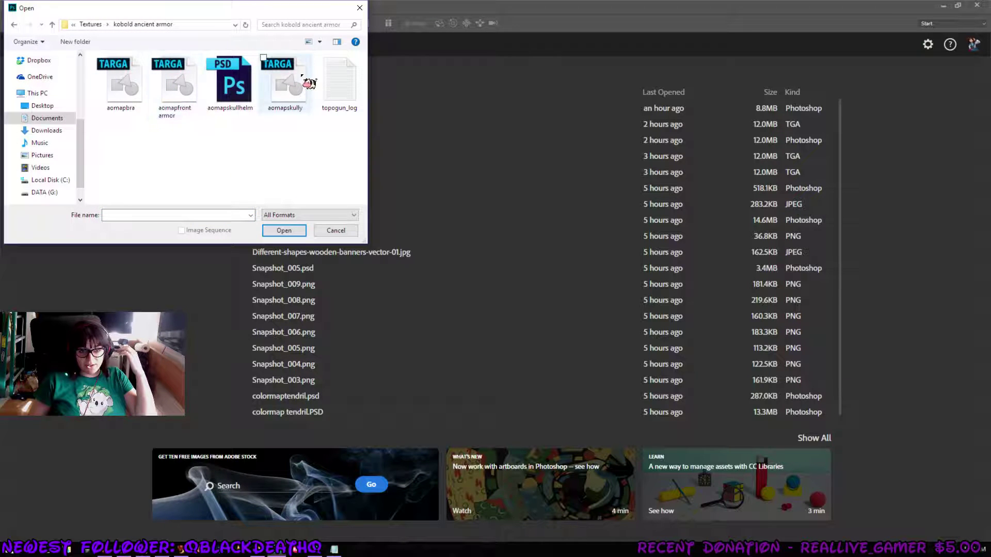
pyautogui.doubleClick(289, 91)
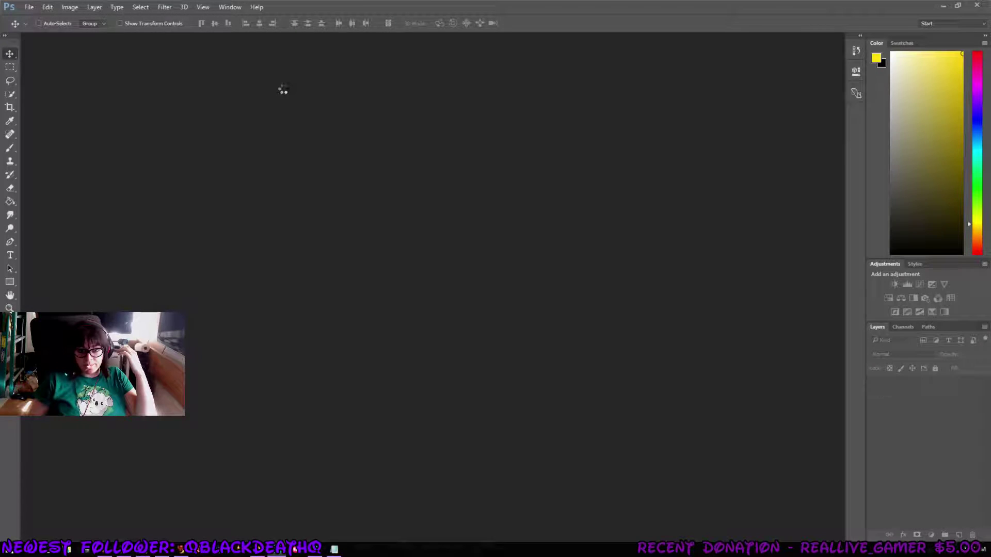
# Step: Examine the baked ambient occlusion map up close and as a whole, checking the shading across the skull's UV islands
pyautogui.press('z')
pyautogui.click(414, 325)
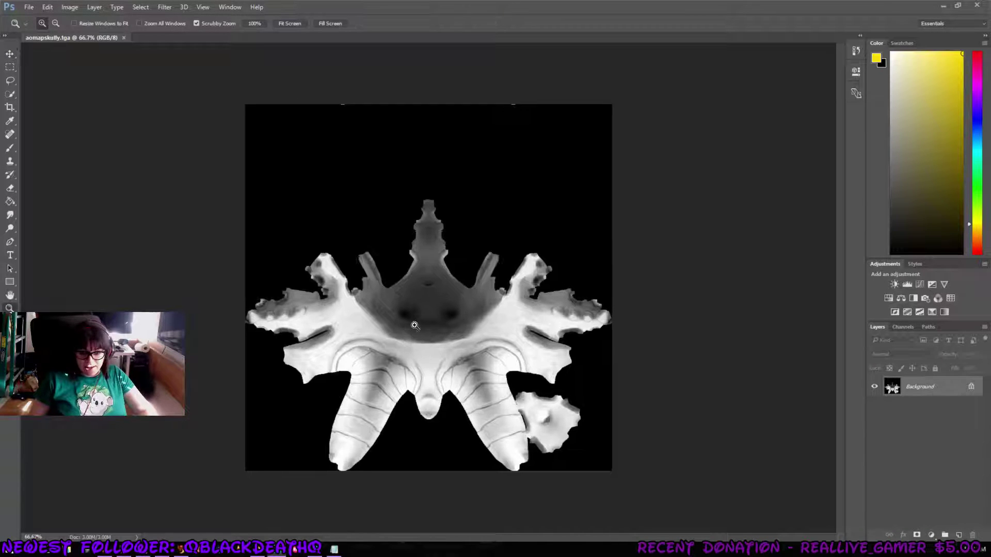
pyautogui.click(328, 331)
pyautogui.moveTo(395, 537); pyautogui.dragTo(429, 510)
pyautogui.scroll(-5, 429, 510)
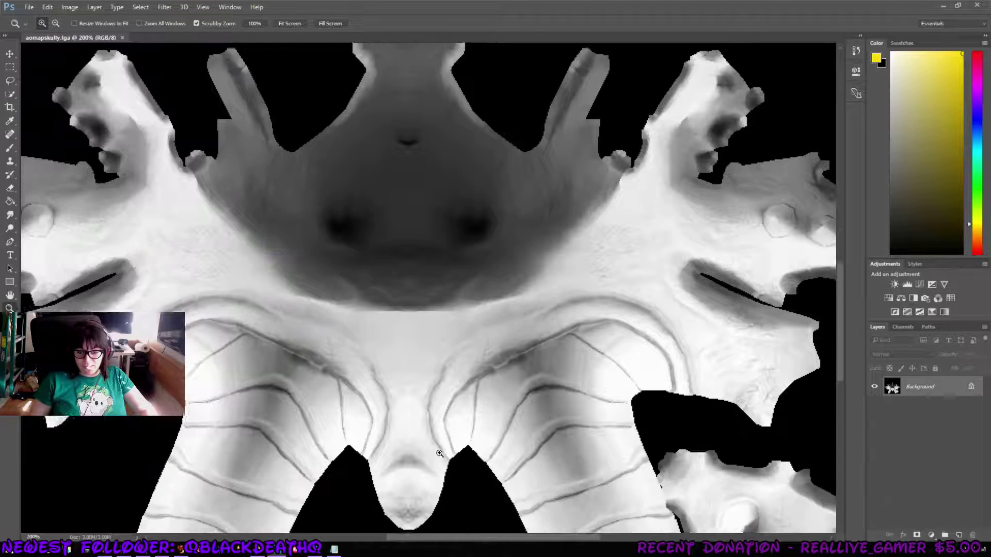
pyautogui.scroll(5, 449, 450)
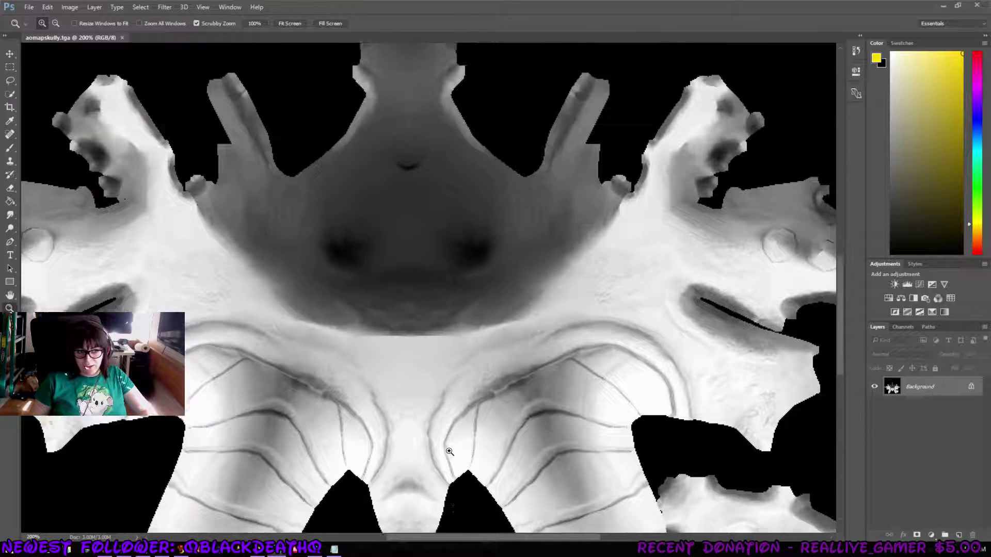
pyautogui.moveTo(472, 542); pyautogui.dragTo(438, 542)
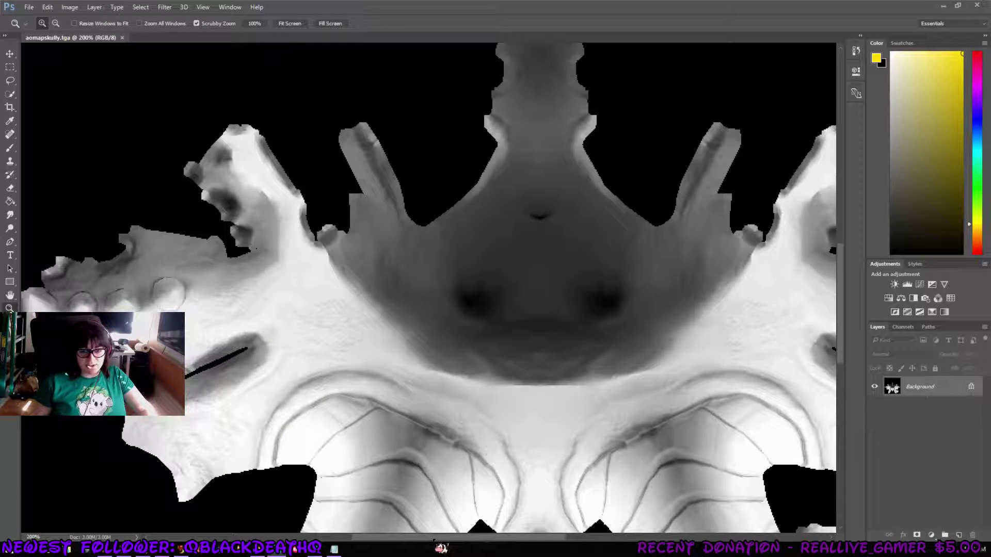
pyautogui.moveTo(442, 543); pyautogui.dragTo(459, 543)
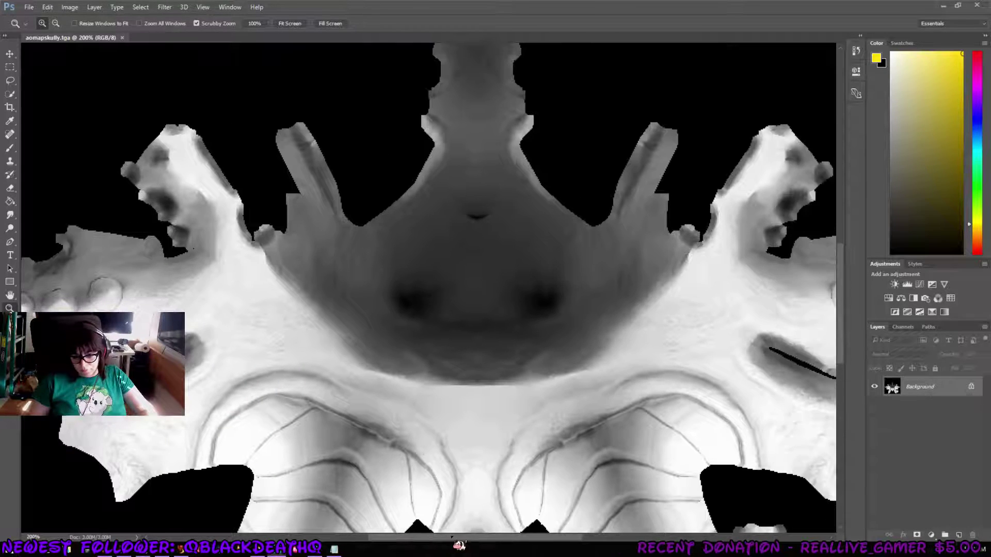
pyautogui.keyDown('alt'); pyautogui.click(474, 423); pyautogui.keyUp('alt')
pyautogui.keyDown('alt'); pyautogui.click(448, 408); pyautogui.keyUp('alt')
pyautogui.click(421, 391)
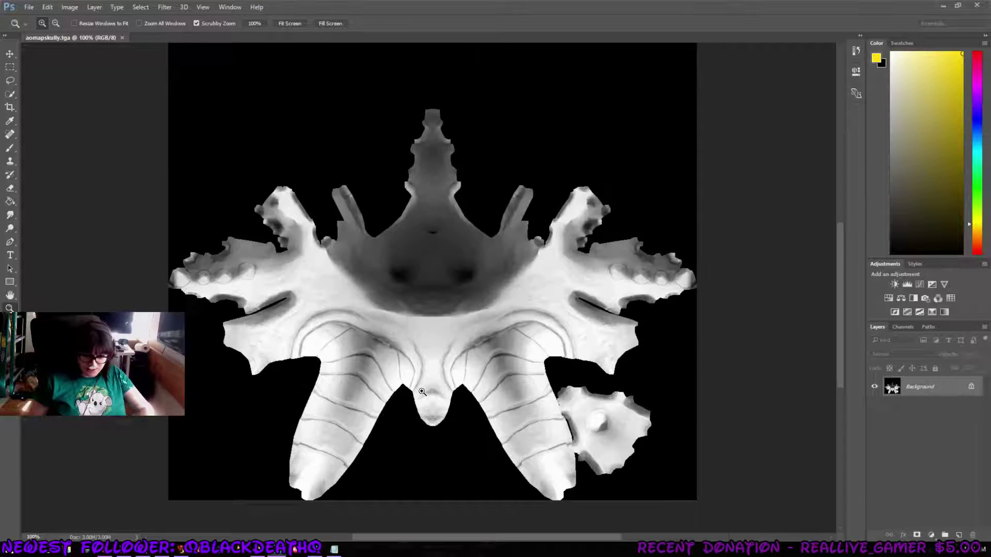
pyautogui.scroll(3, 415, 361)
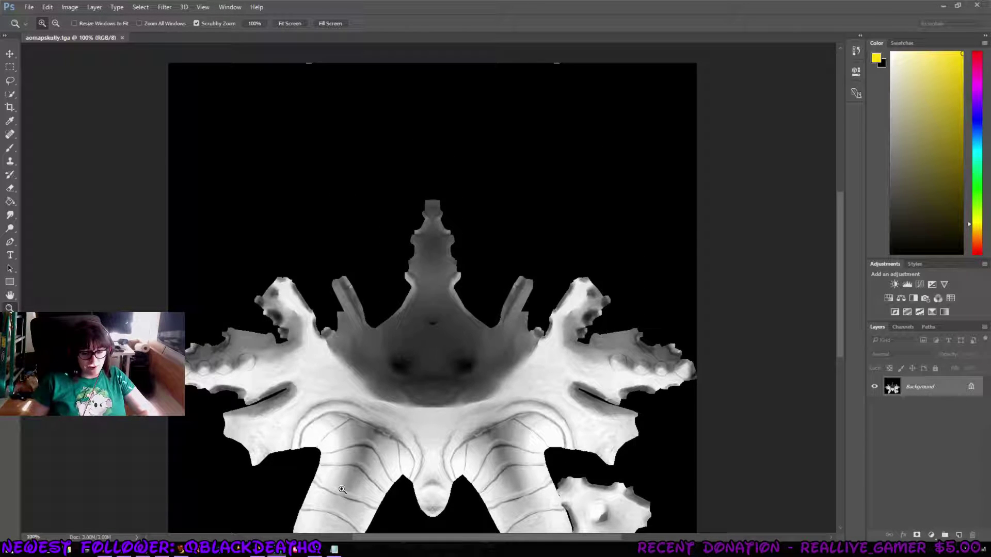
# Step: Switch to Blender and start a COLLADA export of the skull limited to the selection, checking the armature and Collada options
pyautogui.click(264, 549)
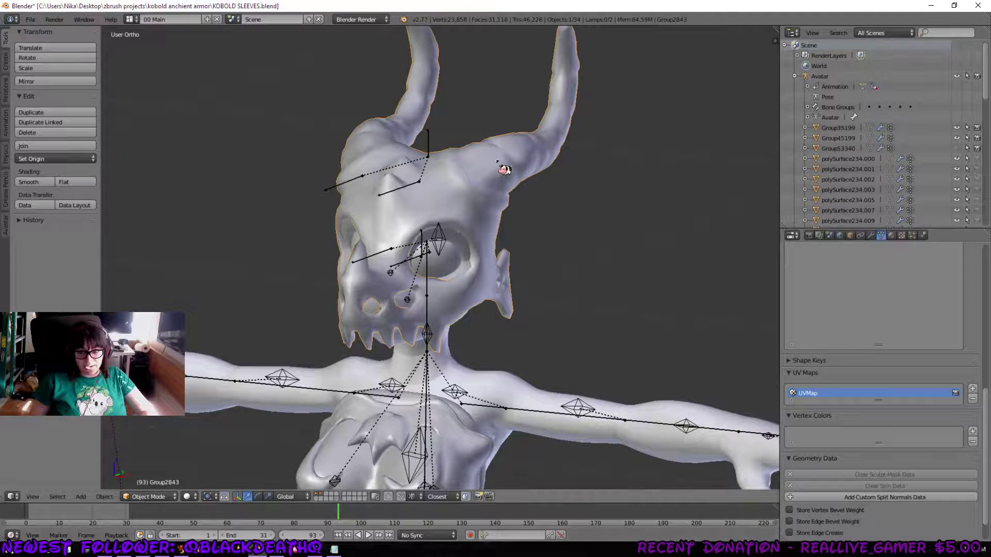
pyautogui.click(31, 19)
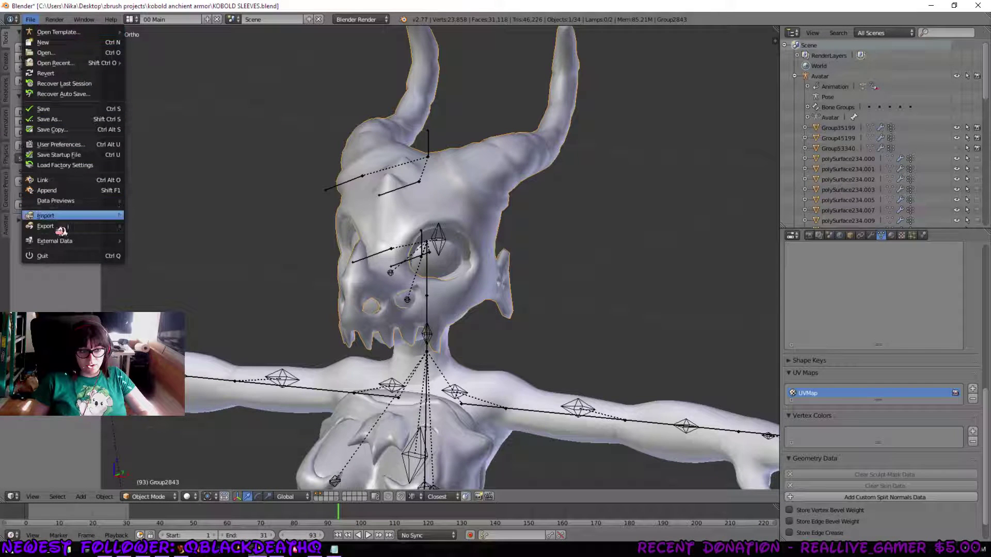
pyautogui.moveTo(62, 227)
pyautogui.click(201, 237)
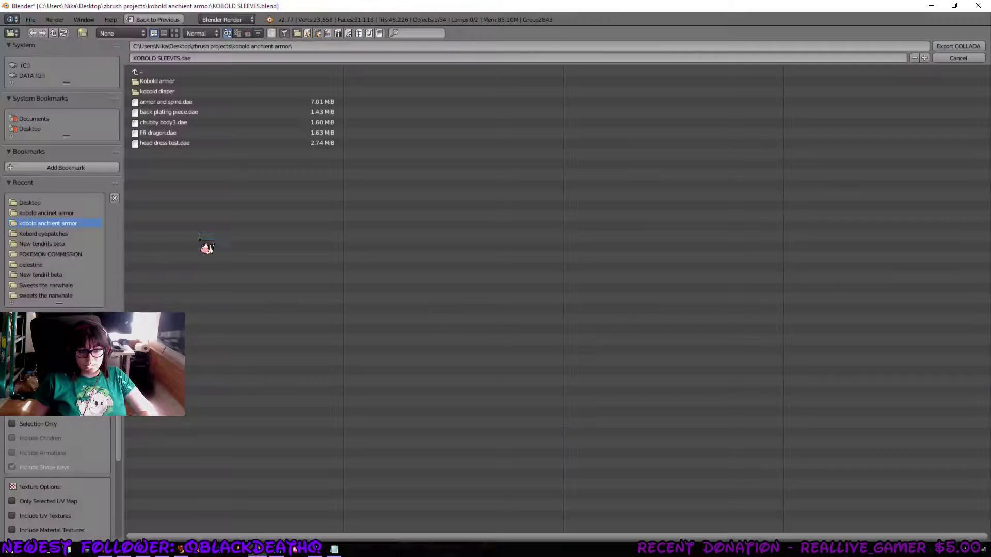
pyautogui.click(33, 425)
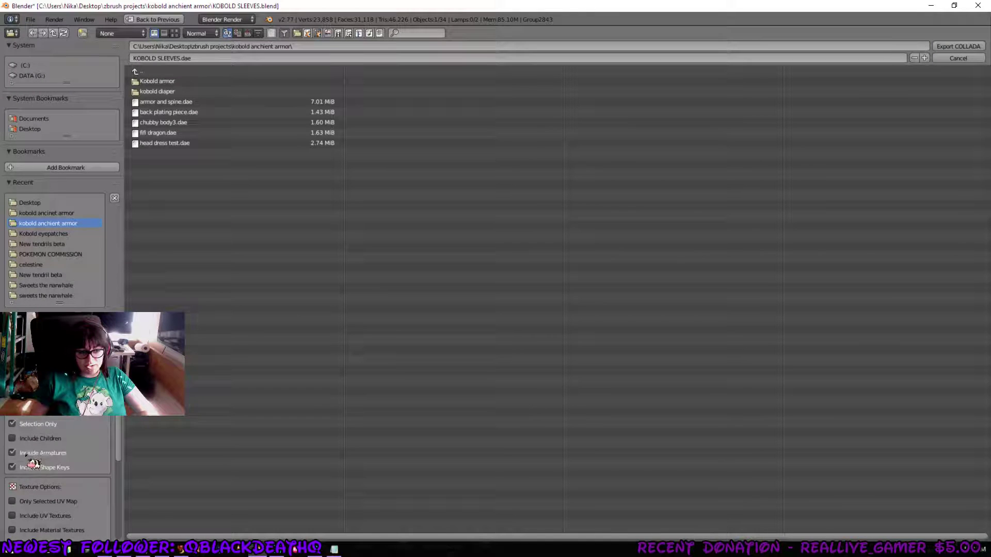
pyautogui.scroll(-5, 34, 459)
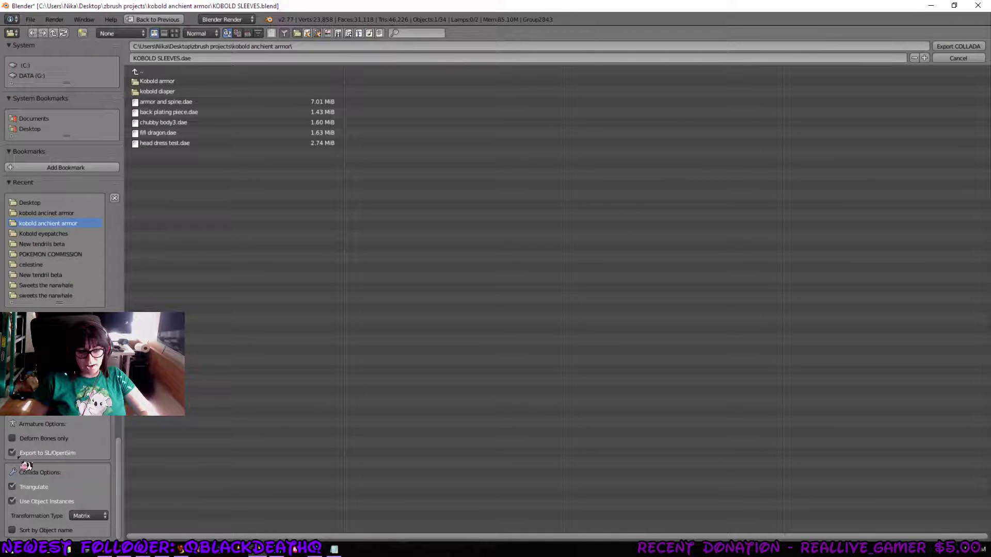
# Step: Export the skull as "skully head mask" into the kobold ancinet armor folder
pyautogui.click(35, 214)
pyautogui.click(192, 60)
pyautogui.press('BackSpace')
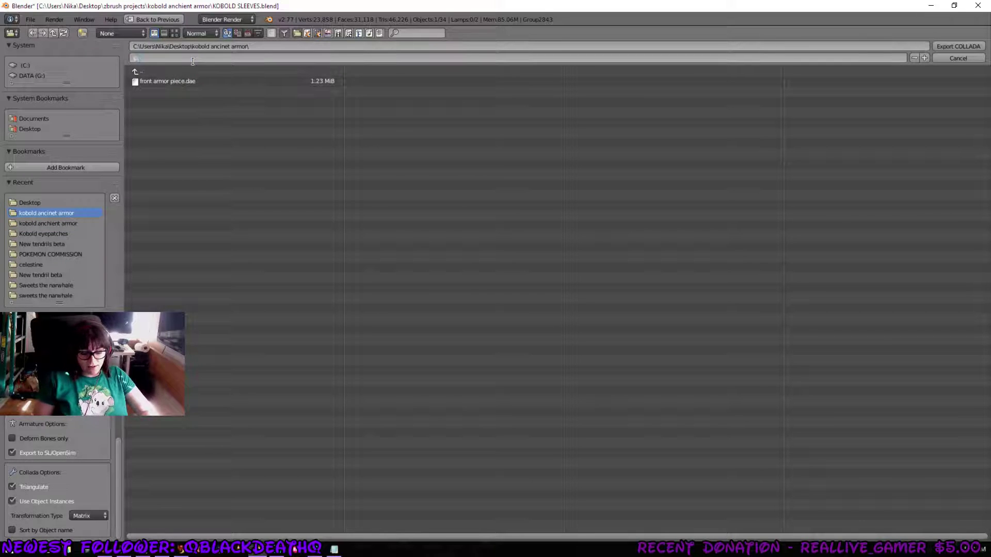
pyautogui.write('skully head ma')
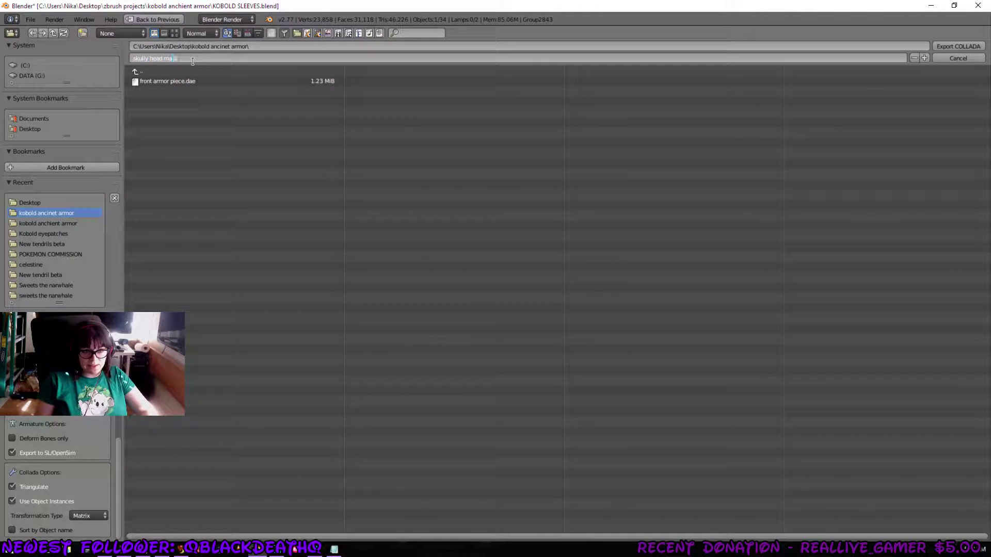
pyautogui.write('sk')
pyautogui.press('Return')
pyautogui.press('Return')
# Step: Switch to the Firestorm viewer and load the skully head mask DAE file as a mesh model upload
pyautogui.click(176, 554)
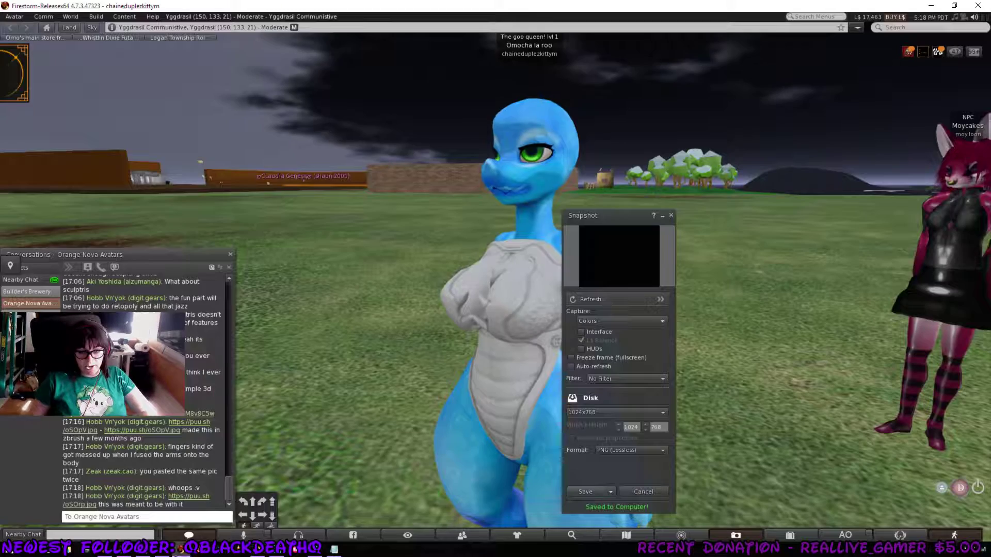
pyautogui.press('Escape')
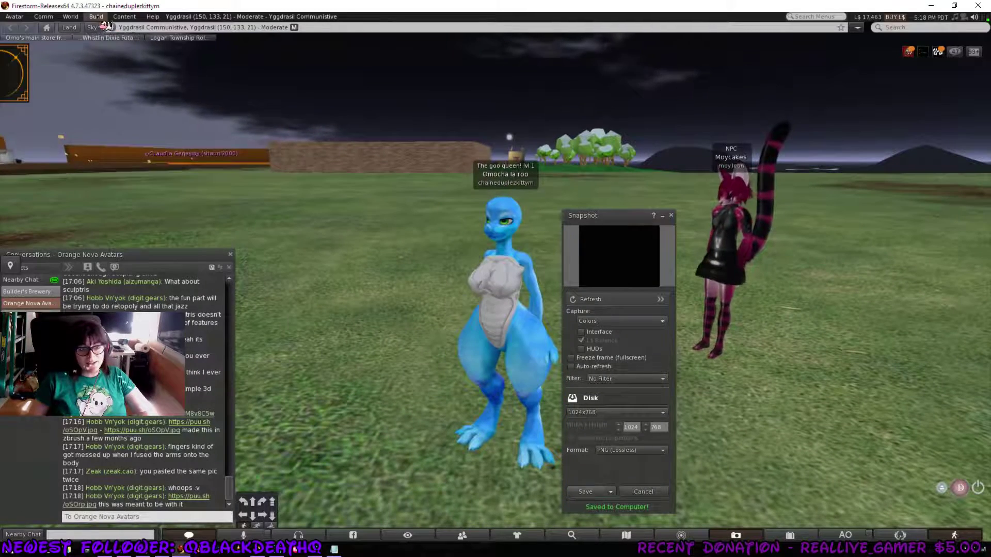
pyautogui.click(97, 16)
pyautogui.moveTo(129, 149)
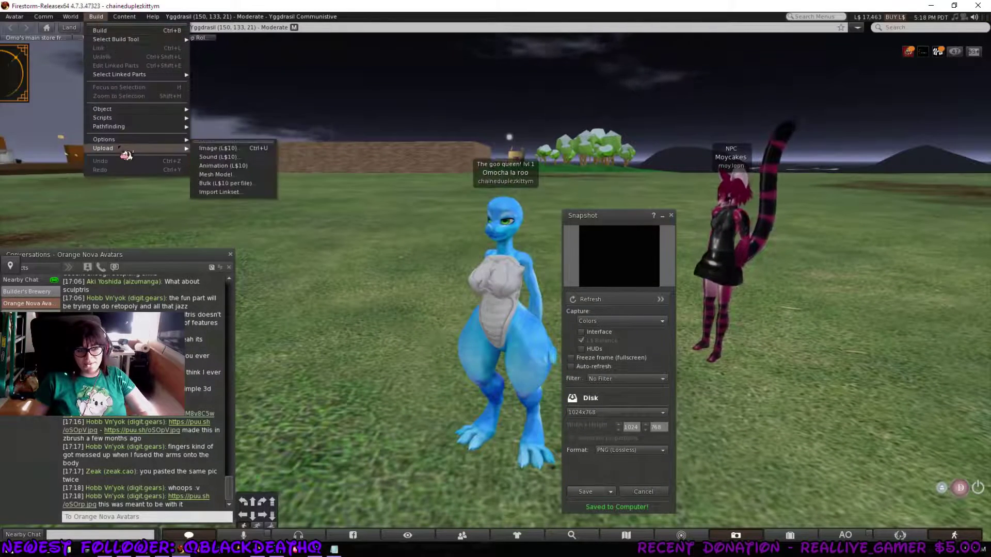
pyautogui.click(243, 174)
pyautogui.click(182, 94)
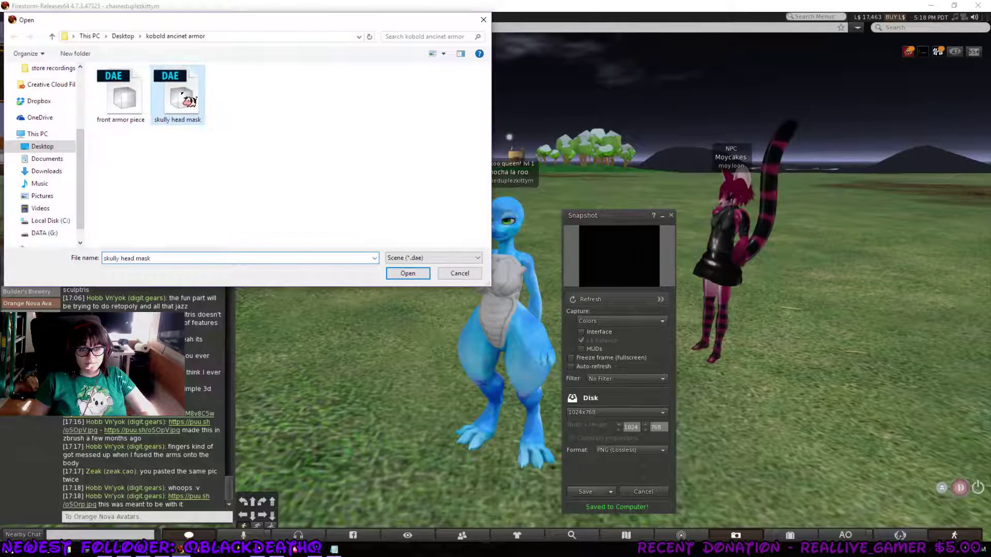
pyautogui.doubleClick(182, 95)
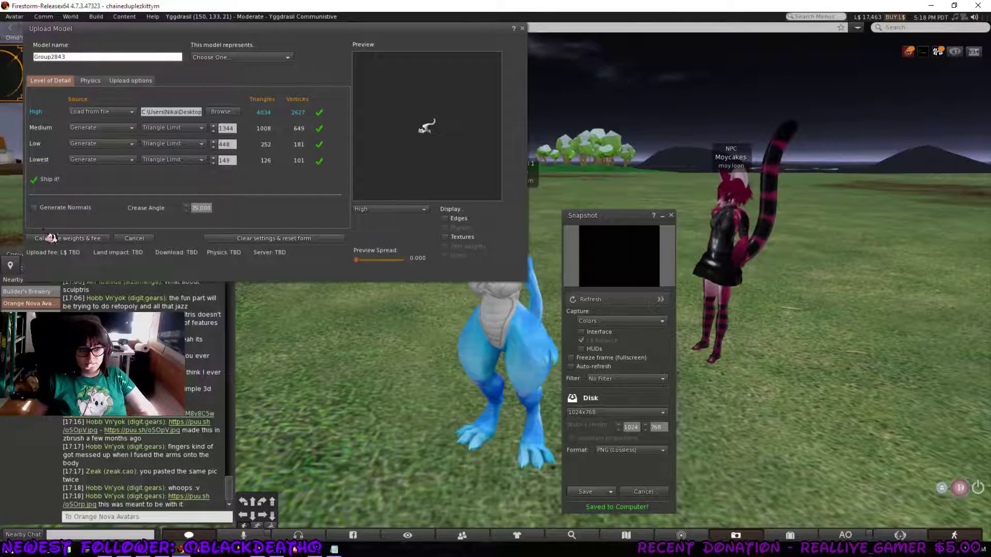
# Step: Calculate the skull model's weights and fee and upload it, repeating the calculation and upload after dismissing the error
pyautogui.click(51, 238)
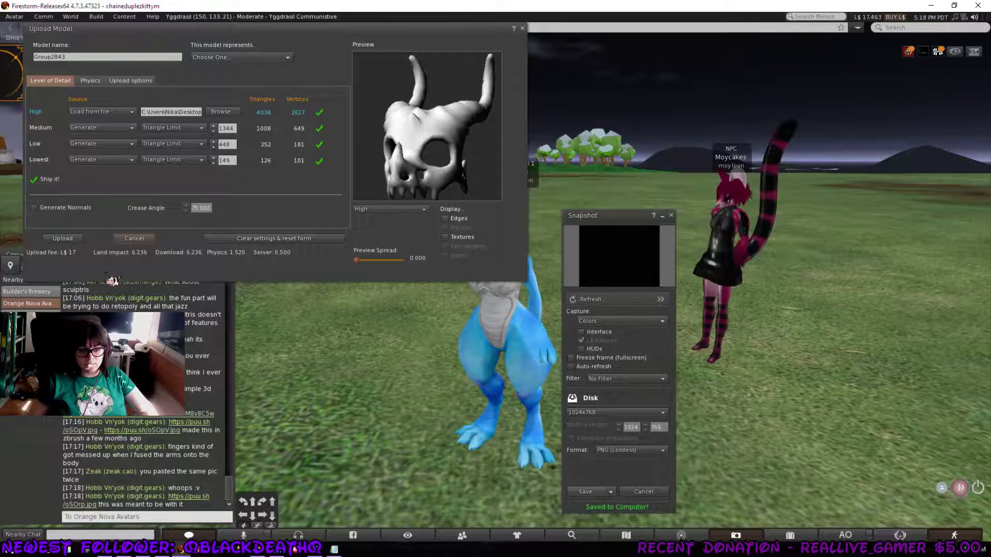
pyautogui.click(63, 238)
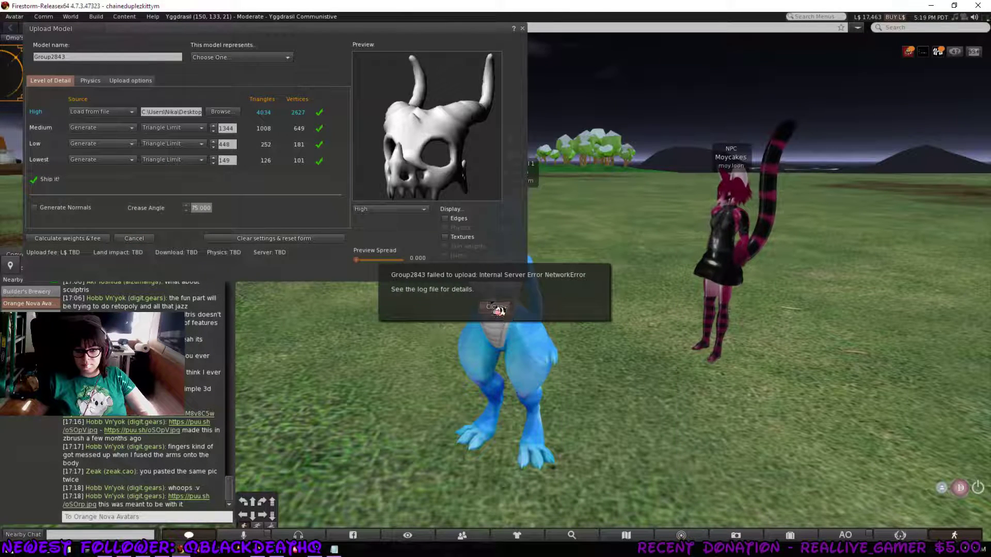
pyautogui.click(495, 307)
pyautogui.click(58, 239)
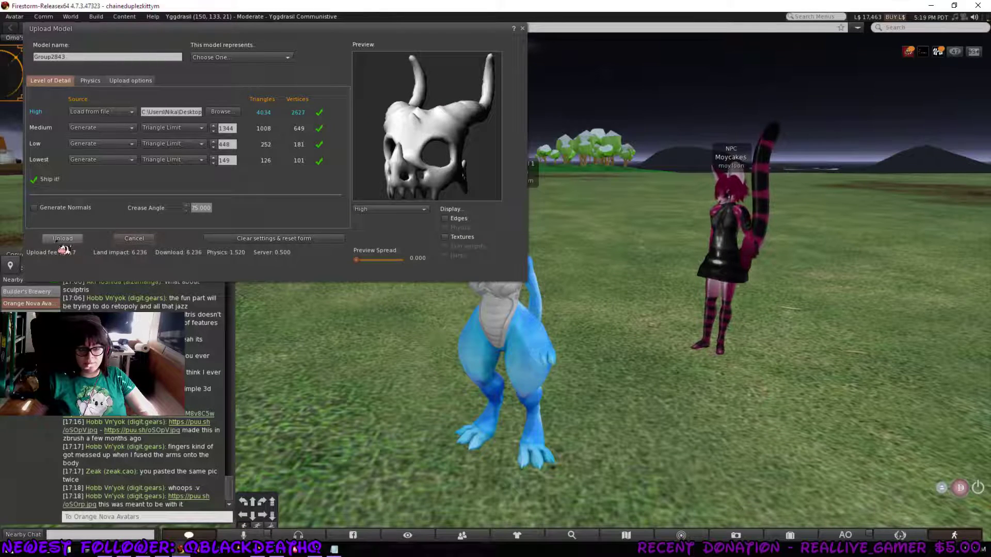
pyautogui.click(57, 239)
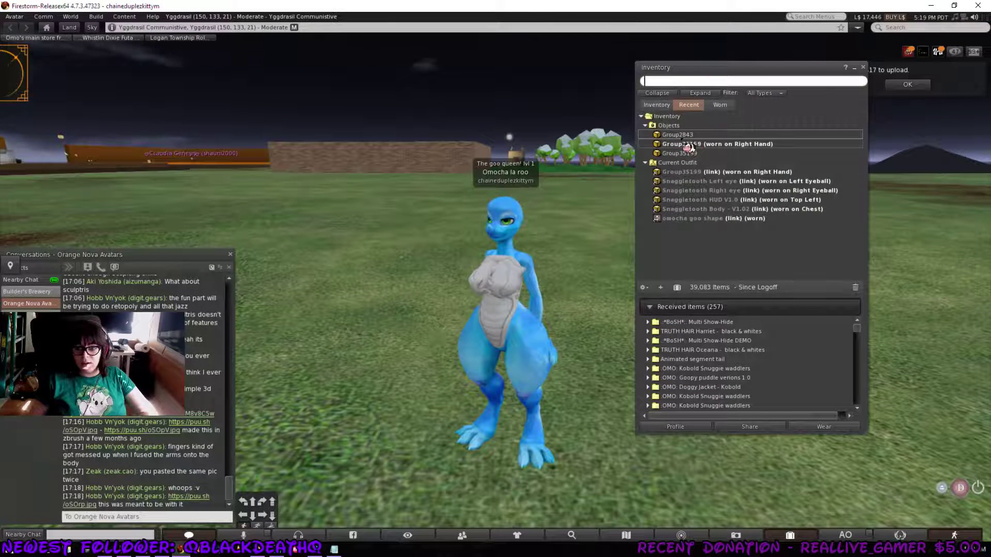
# Step: Attach the newly uploaded Group2843 object to the avatar's left ear and open it for editing
pyautogui.rightClick(687, 139)
pyautogui.moveTo(720, 288)
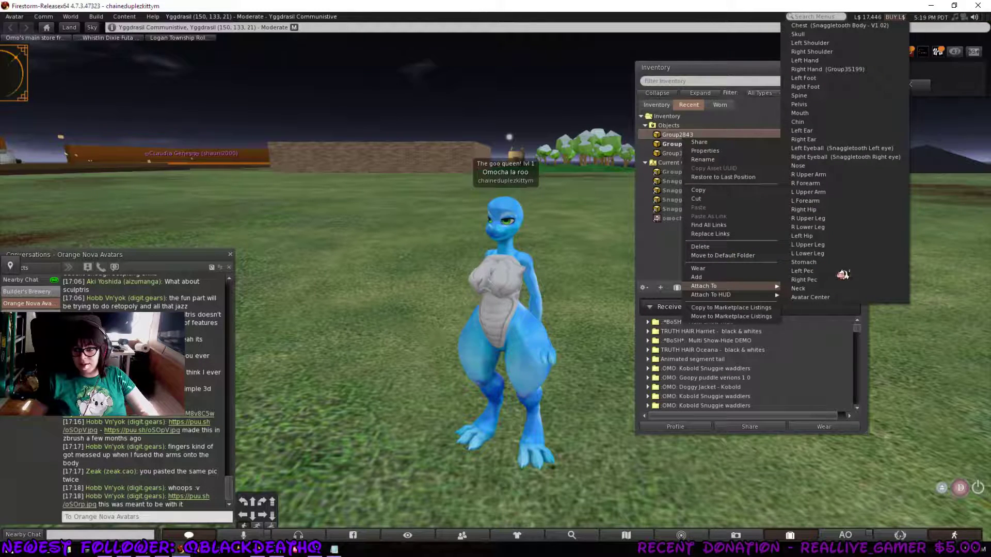
pyautogui.click(826, 130)
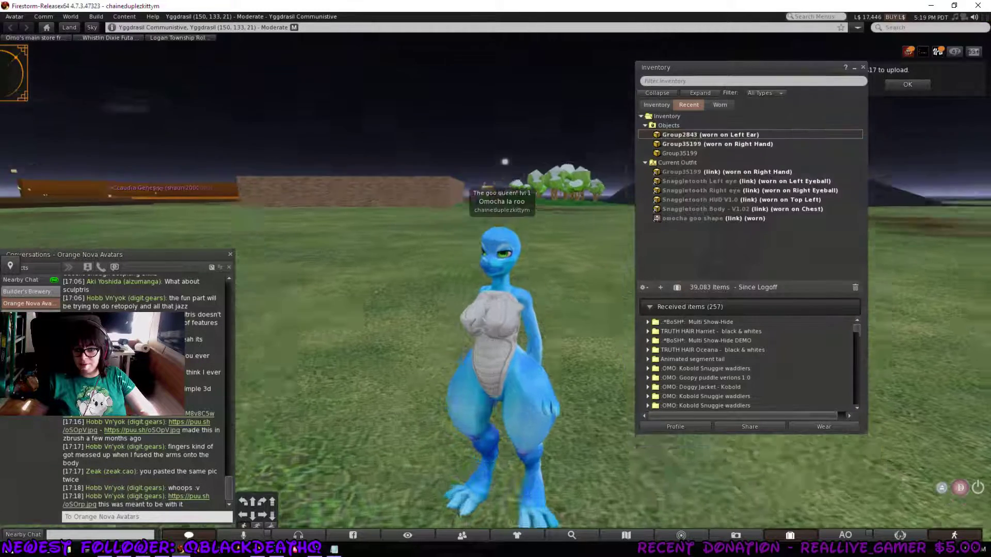
pyautogui.rightClick(680, 209)
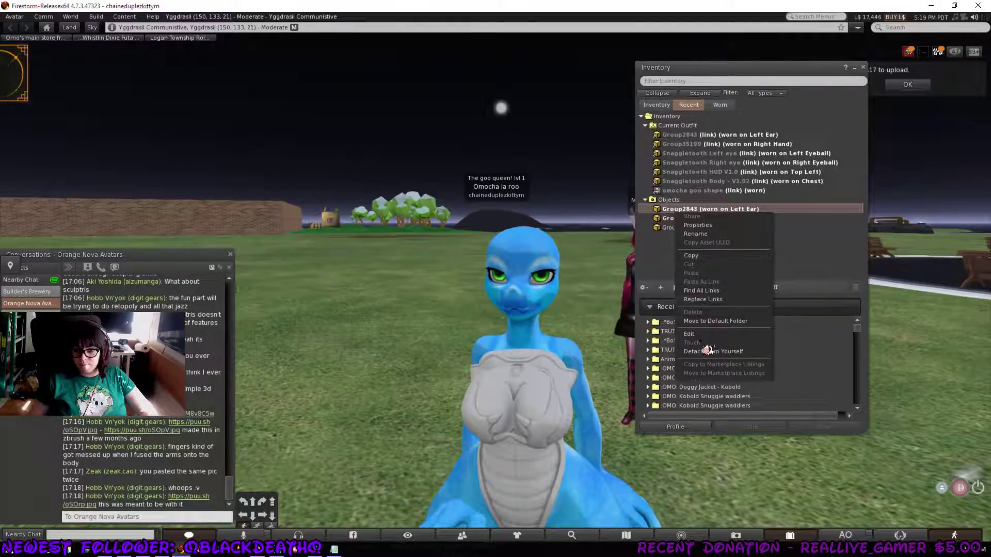
pyautogui.click(689, 334)
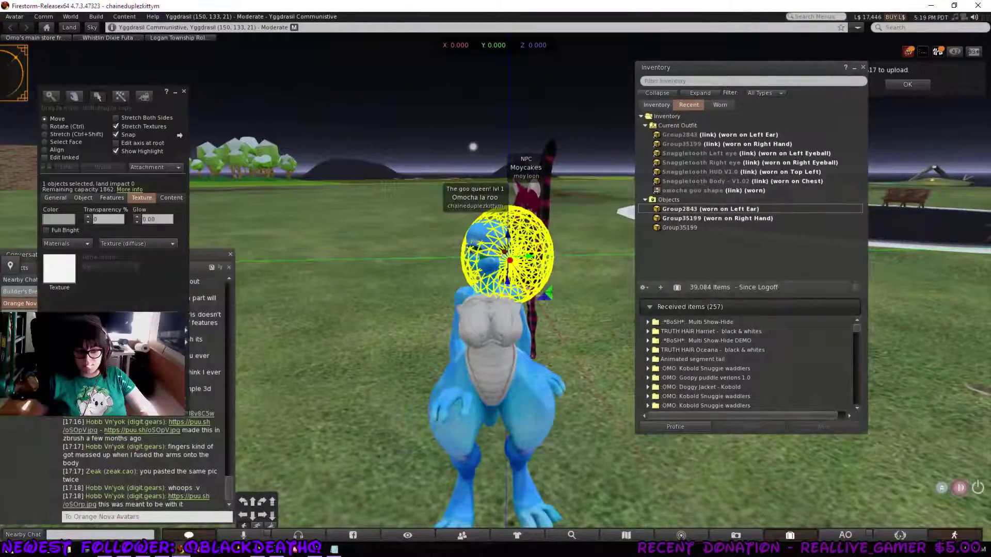
pyautogui.click(137, 516)
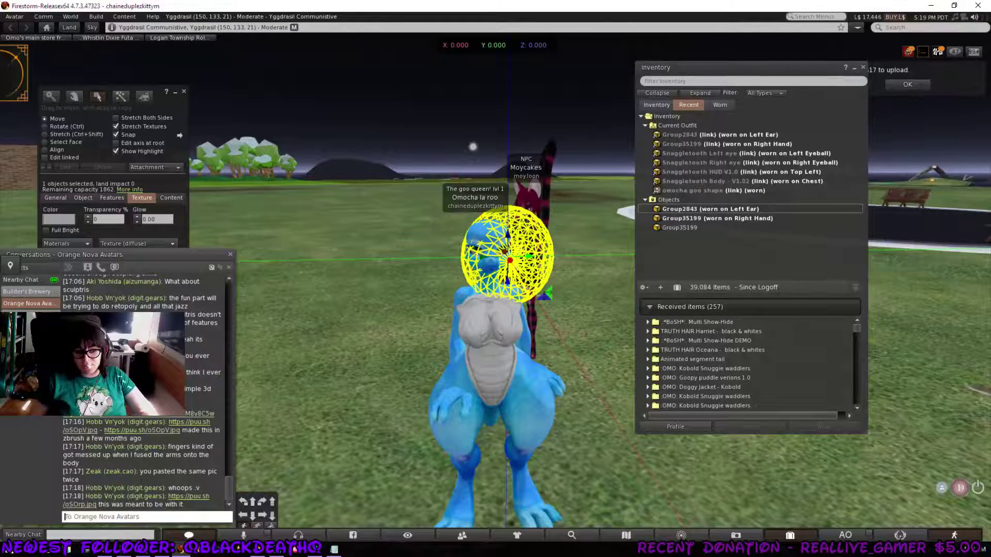
pyautogui.scroll(2, 145, 392)
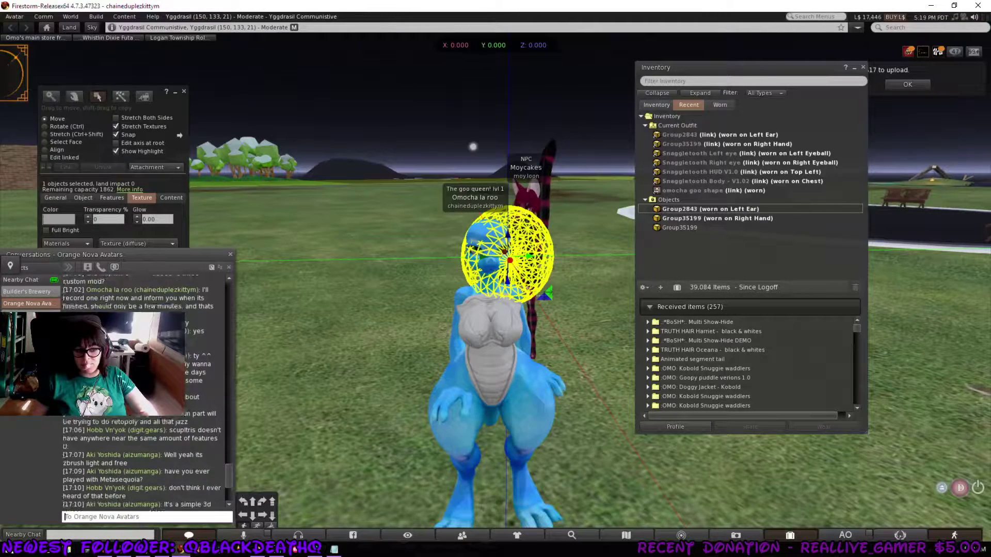
pyautogui.scroll(-2, 144, 413)
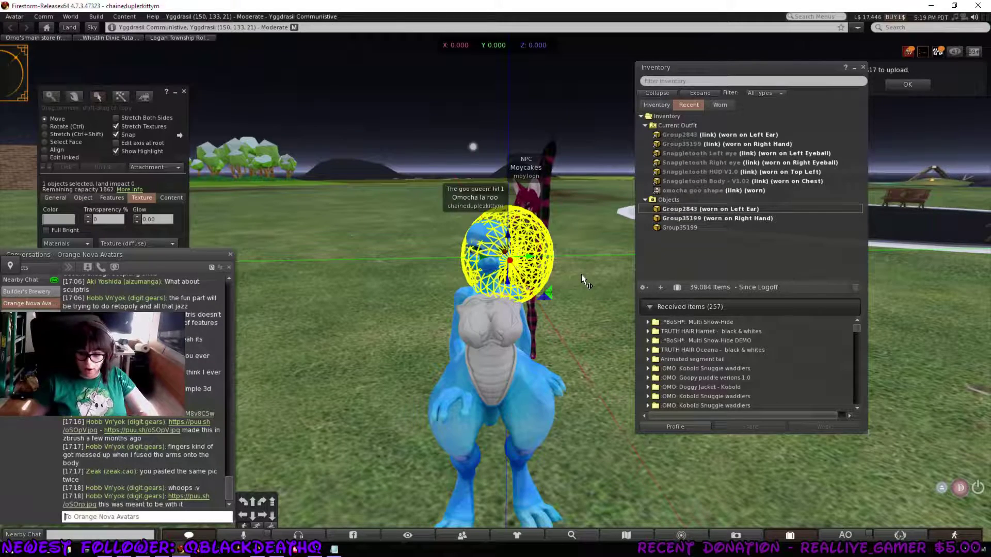
pyautogui.moveTo(529, 257); pyautogui.dragTo(515, 253)
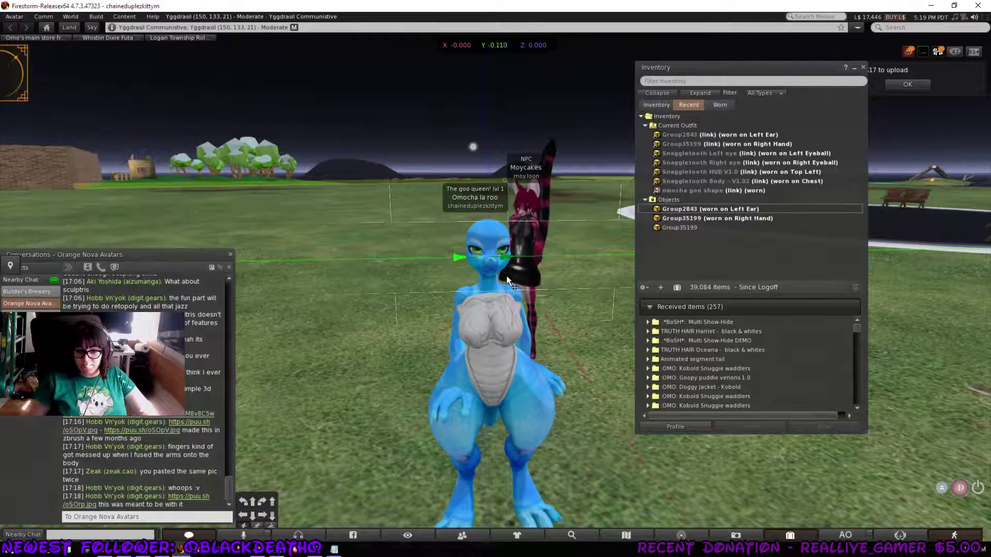
pyautogui.moveTo(514, 298); pyautogui.dragTo(514, 298)
pyautogui.keyDown('alt'); pyautogui.moveTo(498, 261); pyautogui.dragTo(320, 186); pyautogui.keyUp('alt')
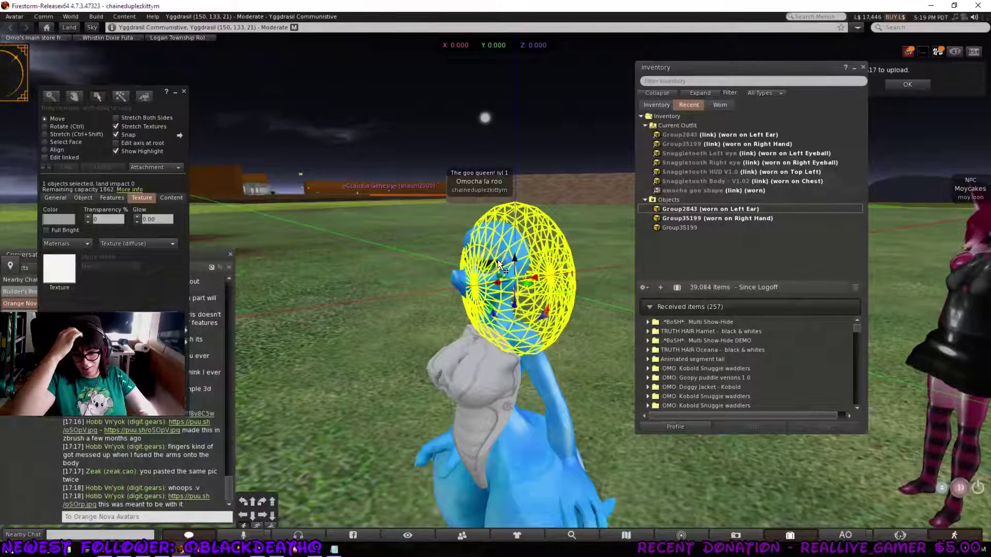
# Step: Add the aomapskully image from Documents > TopoGun64 > Textures > kobold ancient armor as a local texture and apply it to the skull
pyautogui.click(58, 267)
pyautogui.click(258, 191)
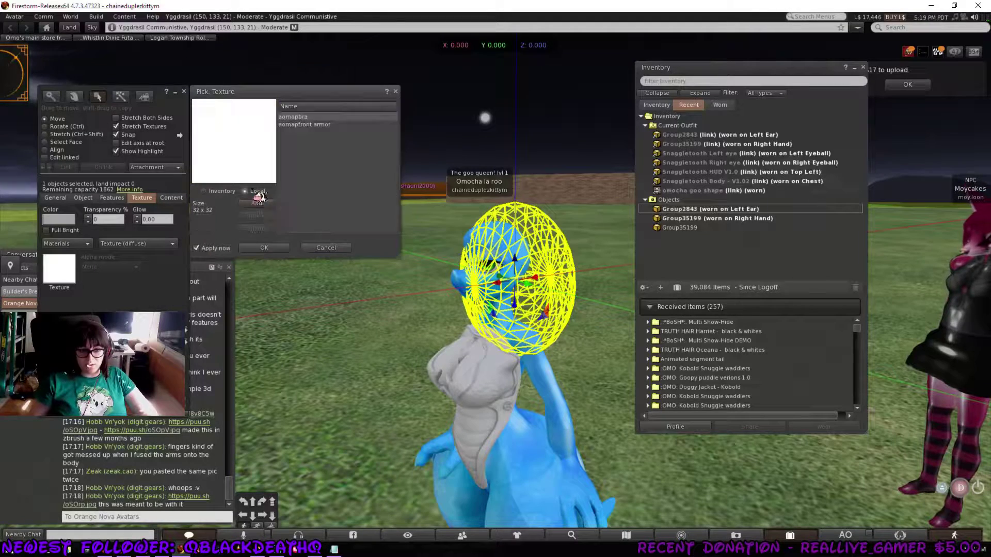
pyautogui.click(256, 203)
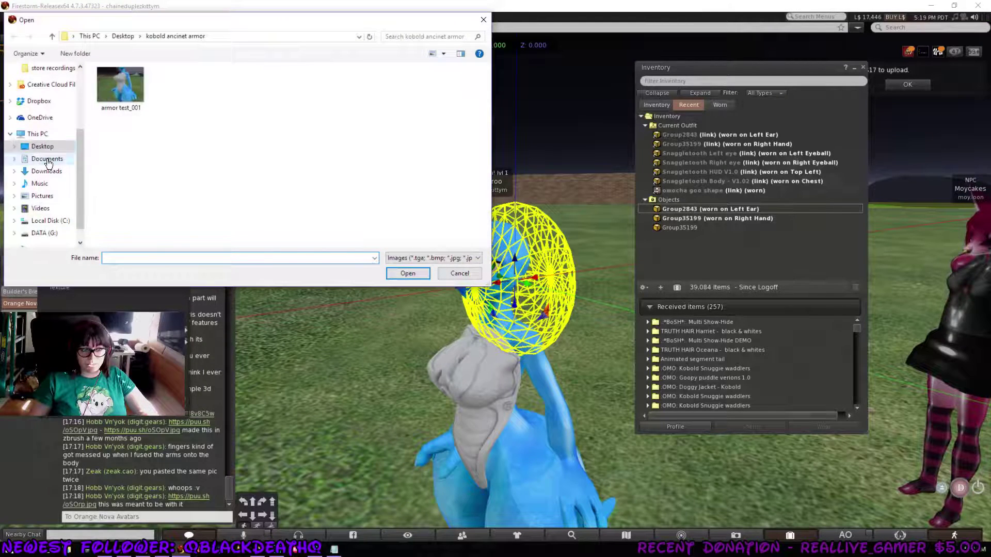
pyautogui.click(48, 160)
pyautogui.doubleClick(339, 163)
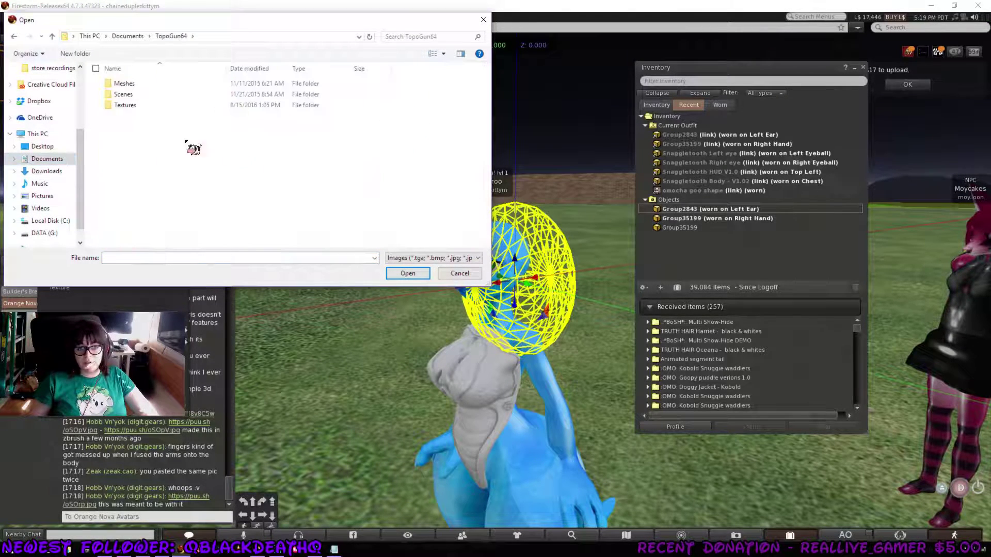
pyautogui.doubleClick(125, 105)
pyautogui.scroll(-3, 361, 186)
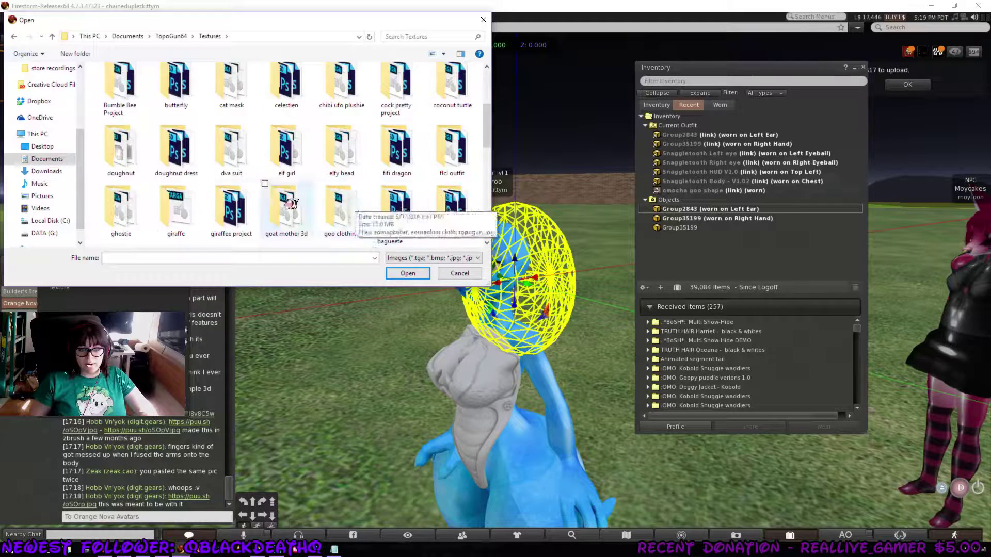
pyautogui.scroll(-2, 227, 206)
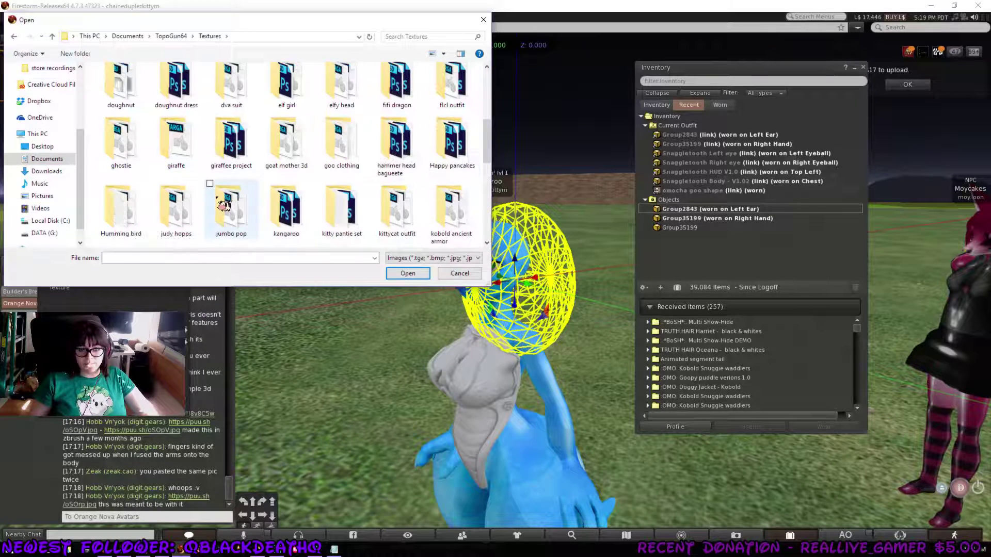
pyautogui.scroll(-2, 223, 205)
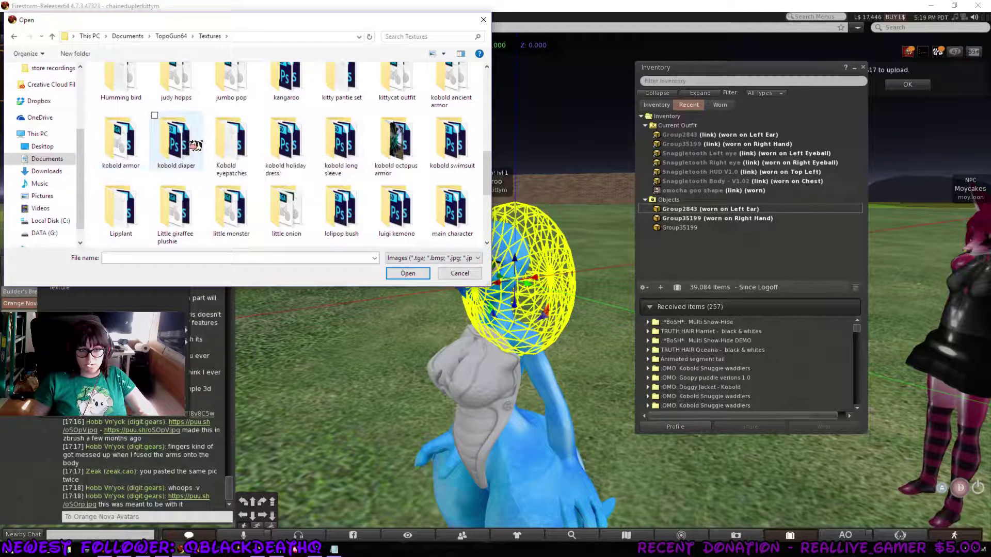
pyautogui.doubleClick(453, 83)
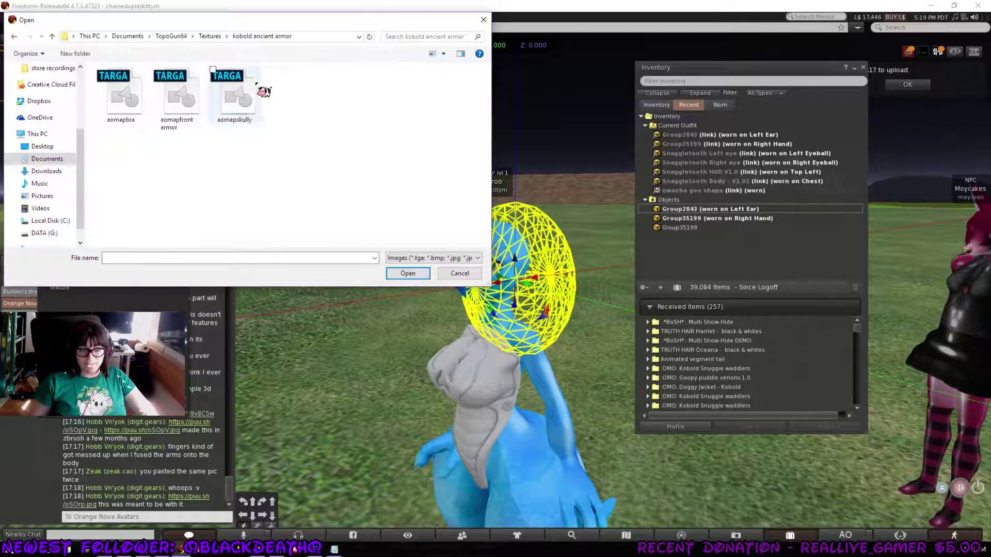
pyautogui.doubleClick(239, 94)
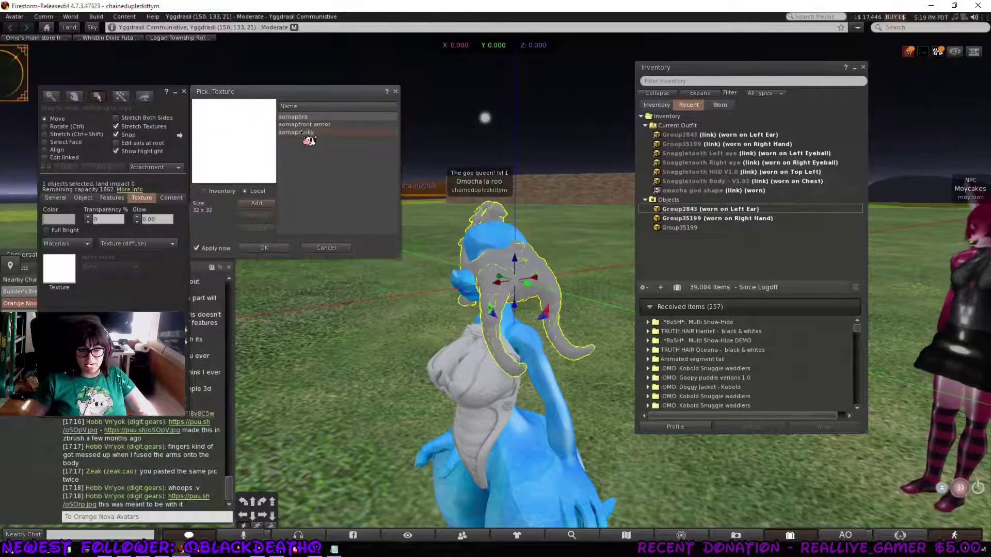
pyautogui.click(310, 132)
# Step: Rotate the skull to X 0, Y 90, Z 90 so that it faces the same way as the avatar's head
pyautogui.keyDown('alt'); pyautogui.moveTo(463, 284); pyautogui.dragTo(627, 217); pyautogui.keyUp('alt')
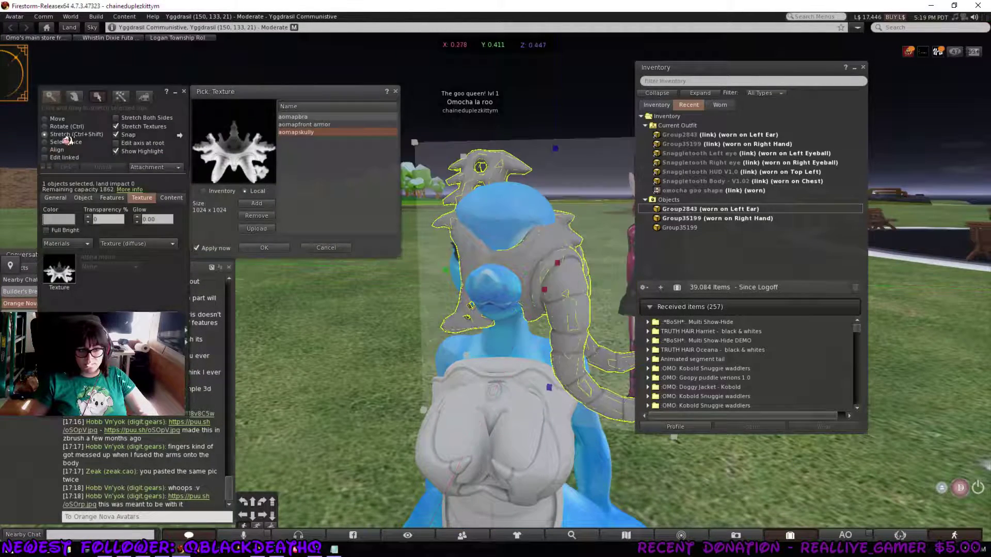
pyautogui.click(45, 127)
pyautogui.moveTo(526, 237); pyautogui.dragTo(421, 270)
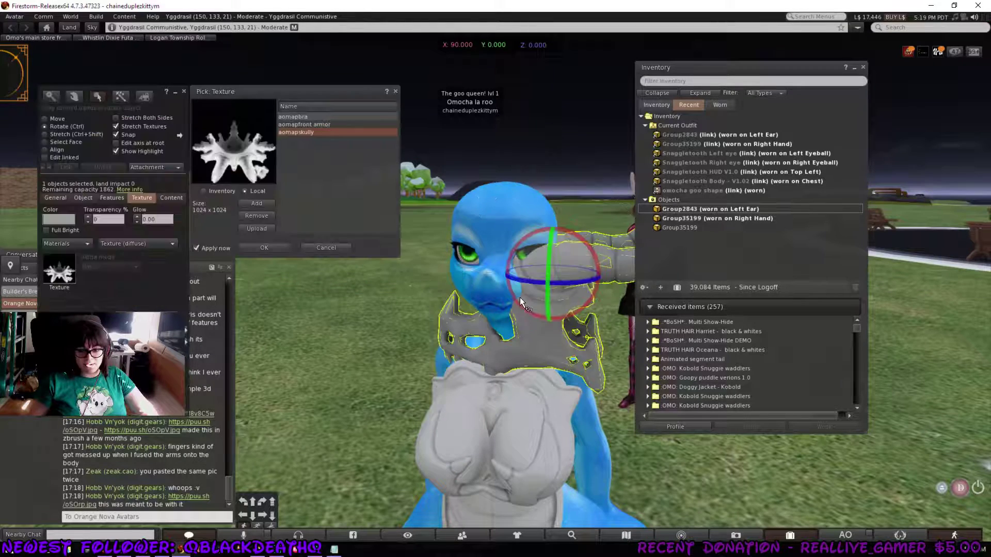
pyautogui.moveTo(618, 313); pyautogui.dragTo(686, 278)
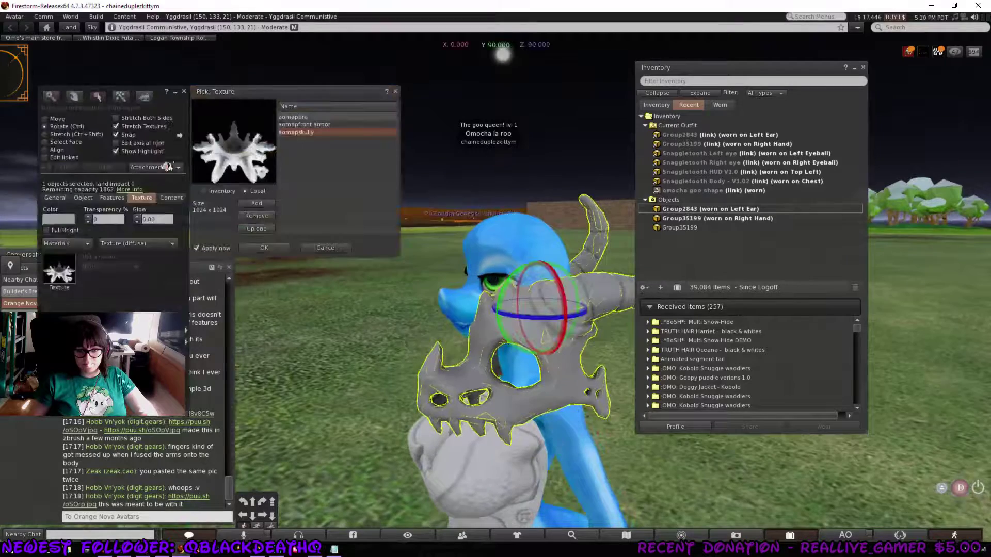
# Step: Move the skull up and back over the avatar's face to about X -0.007, Y -0.088, Z 0.147, and finish editing
pyautogui.click(62, 121)
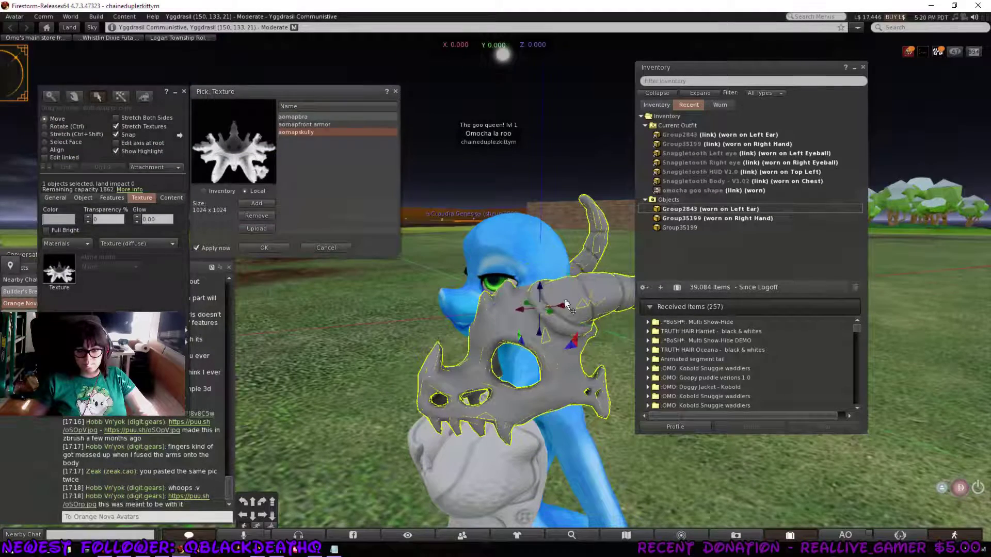
pyautogui.moveTo(540, 287); pyautogui.dragTo(540, 200)
pyautogui.keyDown('alt'); pyautogui.moveTo(527, 243); pyautogui.dragTo(468, 271); pyautogui.keyUp('alt')
pyautogui.keyDown('alt'); pyautogui.moveTo(468, 270); pyautogui.dragTo(222, 250); pyautogui.keyUp('alt')
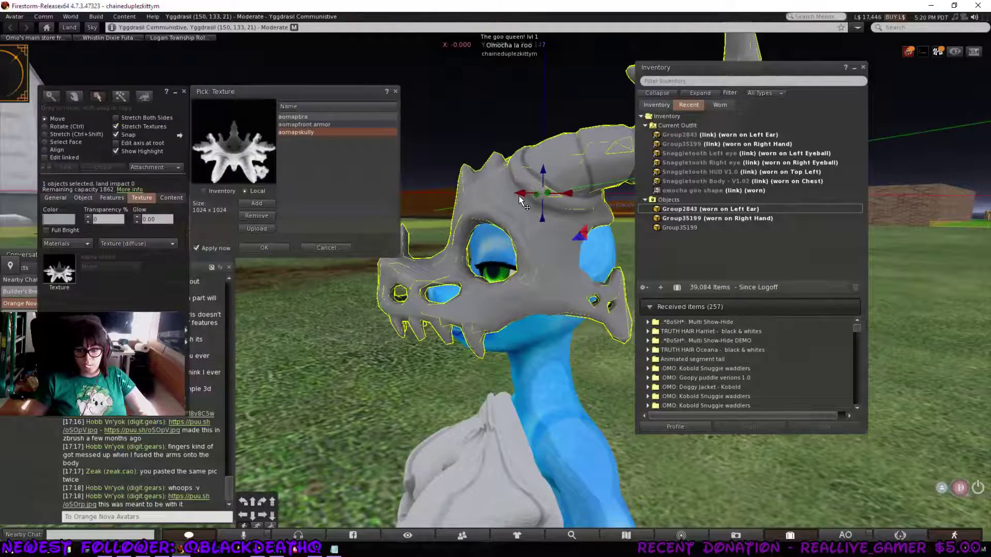
pyautogui.moveTo(519, 196); pyautogui.dragTo(491, 284)
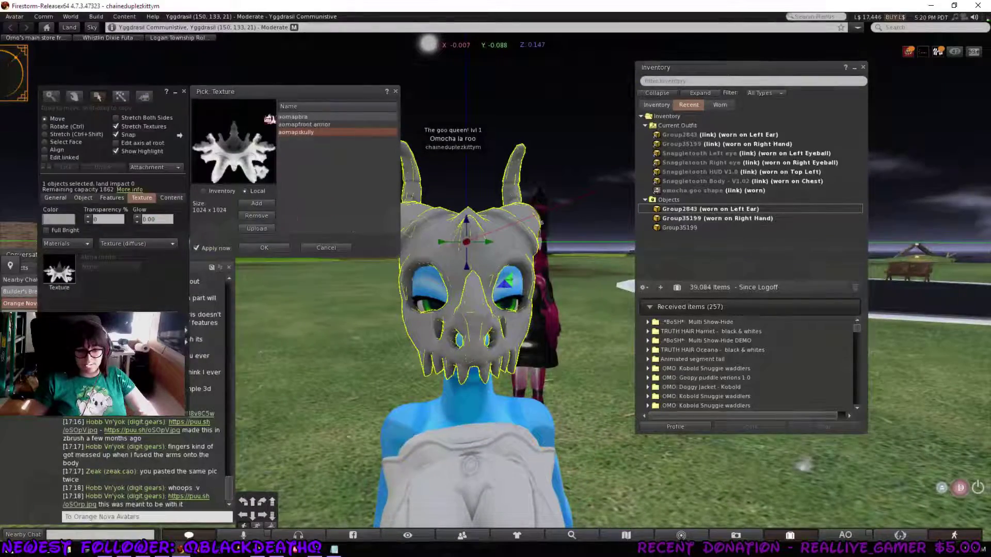
pyautogui.click(184, 91)
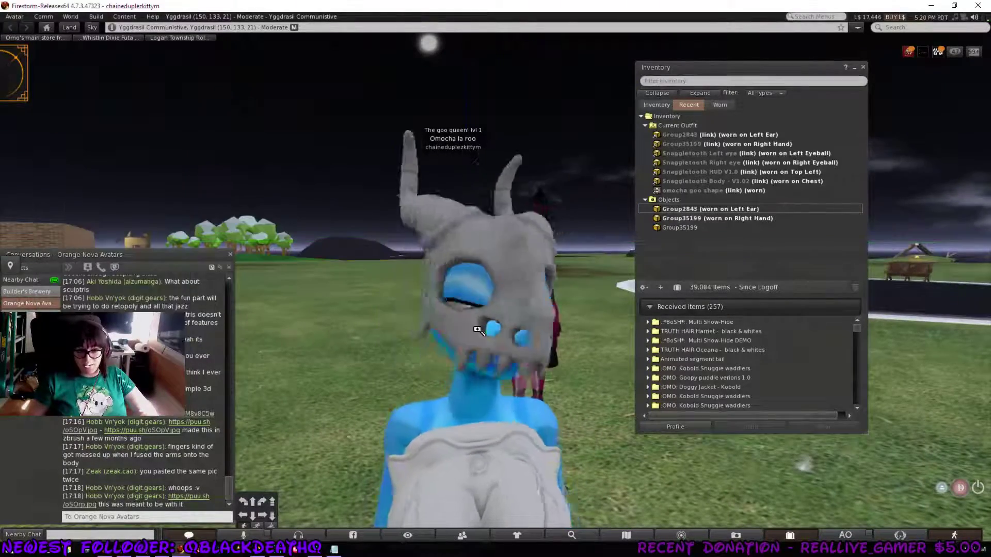
# Step: Detach the skull from the avatar and rez Group2843 from the inventory onto the grass
pyautogui.keyDown('alt'); pyautogui.moveTo(491, 325); pyautogui.dragTo(666, 279); pyautogui.keyUp('alt')
pyautogui.rightClick(511, 212)
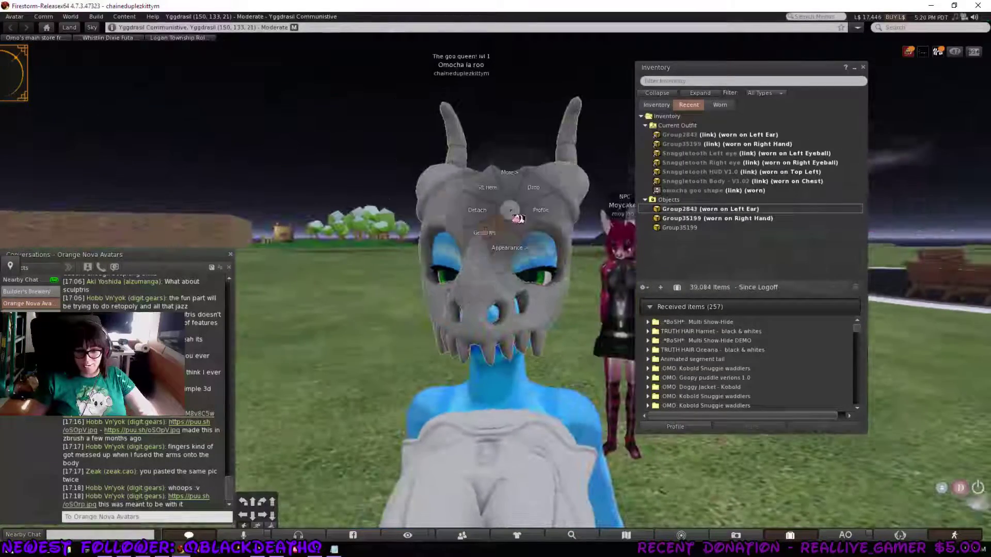
pyautogui.click(484, 223)
pyautogui.moveTo(680, 201); pyautogui.dragTo(289, 464)
# Step: Open the skull on the grass for editing with a close view of its front
pyautogui.keyDown('alt'); pyautogui.click(290, 455); pyautogui.keyUp('alt')
pyautogui.keyDown('alt'); pyautogui.moveTo(379, 344); pyautogui.dragTo(478, 266); pyautogui.keyUp('alt')
pyautogui.rightClick(464, 253)
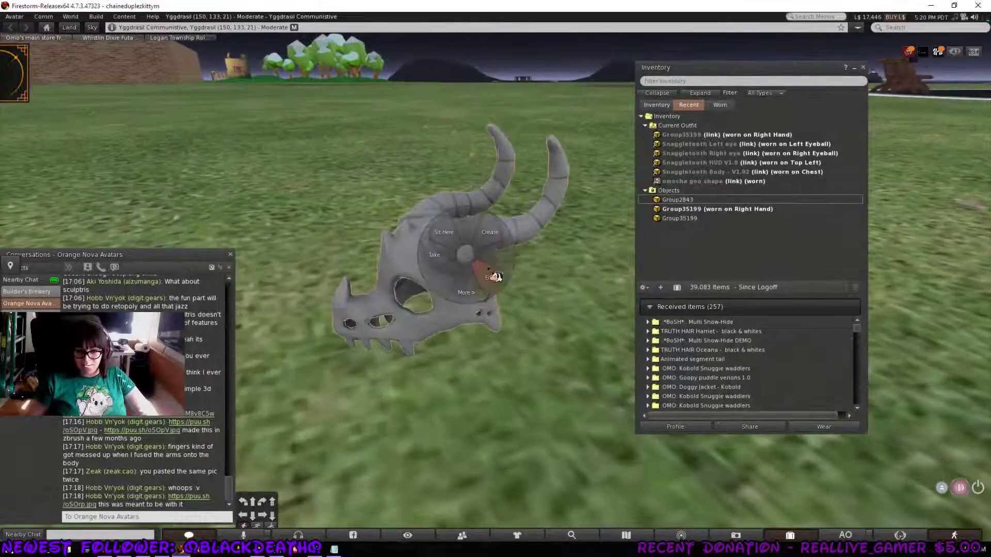
pyautogui.click(493, 277)
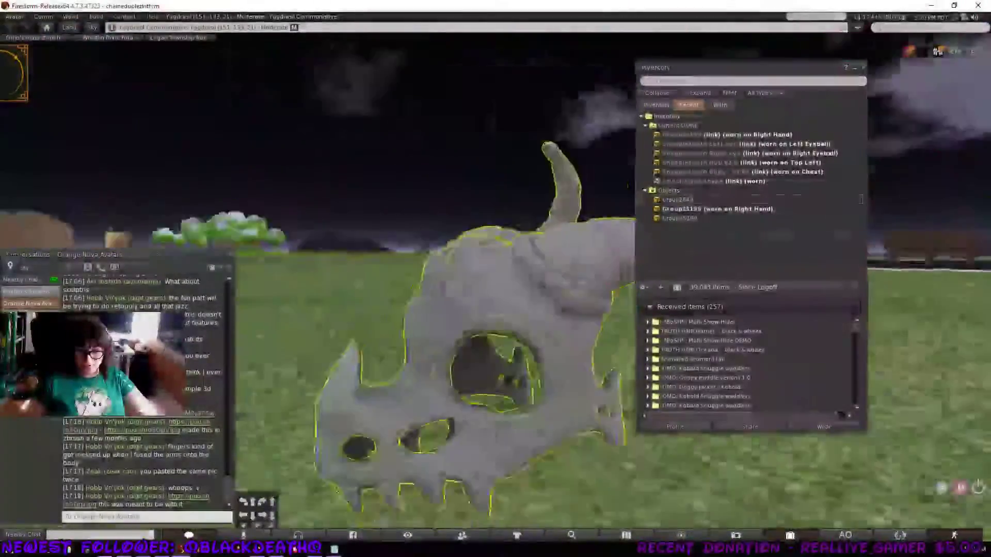
pyautogui.keyDown('alt'); pyautogui.moveTo(485, 310); pyautogui.dragTo(496, 286); pyautogui.keyUp('alt')
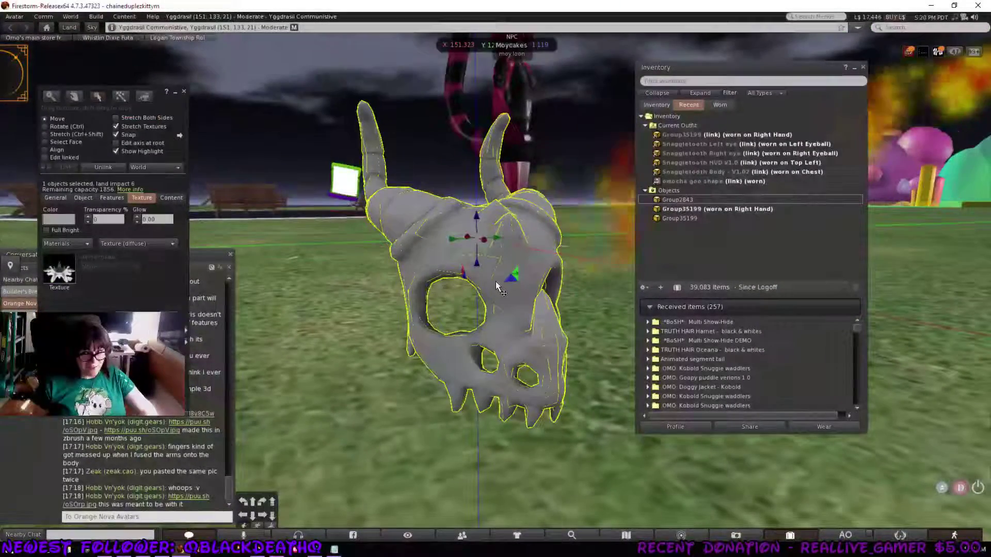
# Step: Check the skull's Shininess (specular) setting, return to Texture (diffuse), and examine the texture's shading from several sides
pyautogui.click(155, 243)
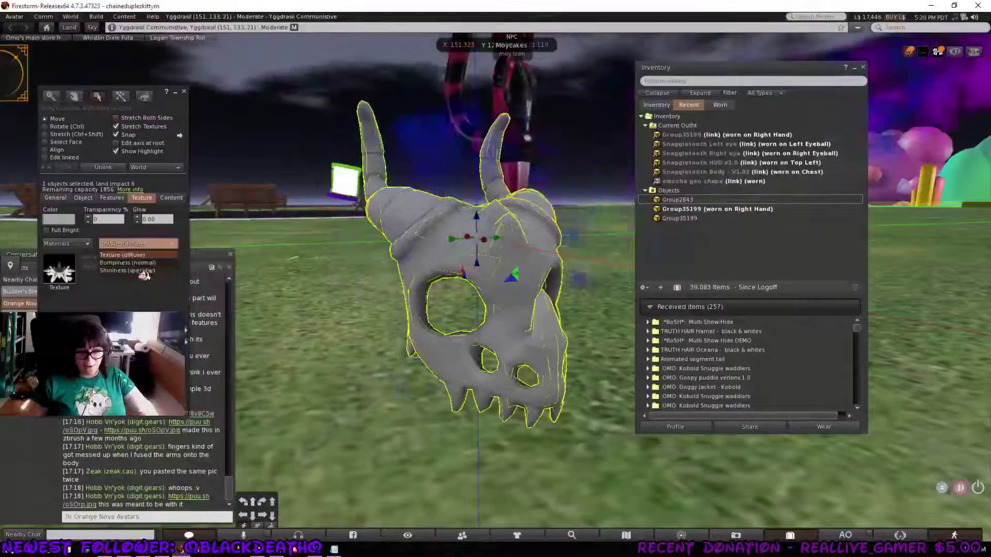
pyautogui.click(144, 273)
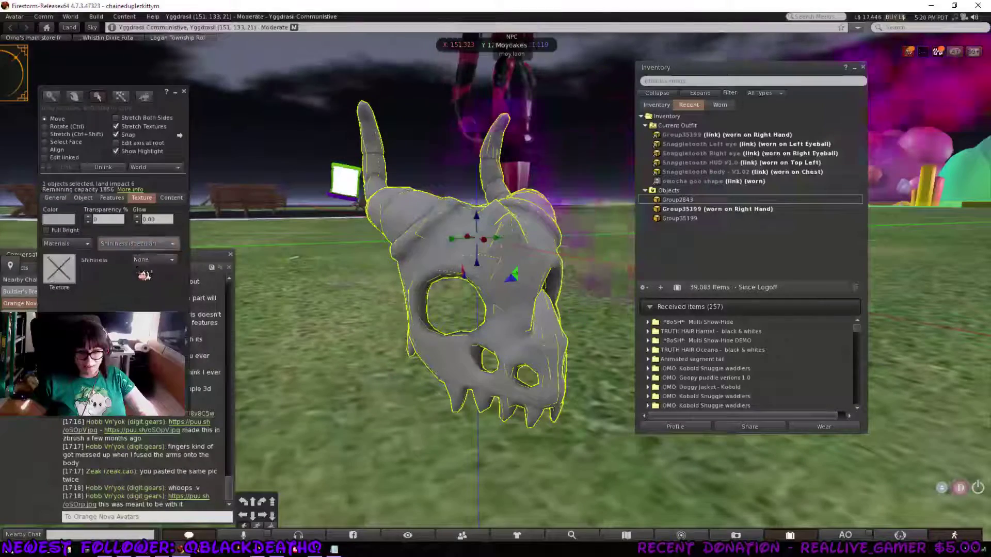
pyautogui.click(129, 247)
pyautogui.click(127, 256)
pyautogui.keyDown('alt'); pyautogui.moveTo(449, 294); pyautogui.dragTo(496, 281); pyautogui.keyUp('alt')
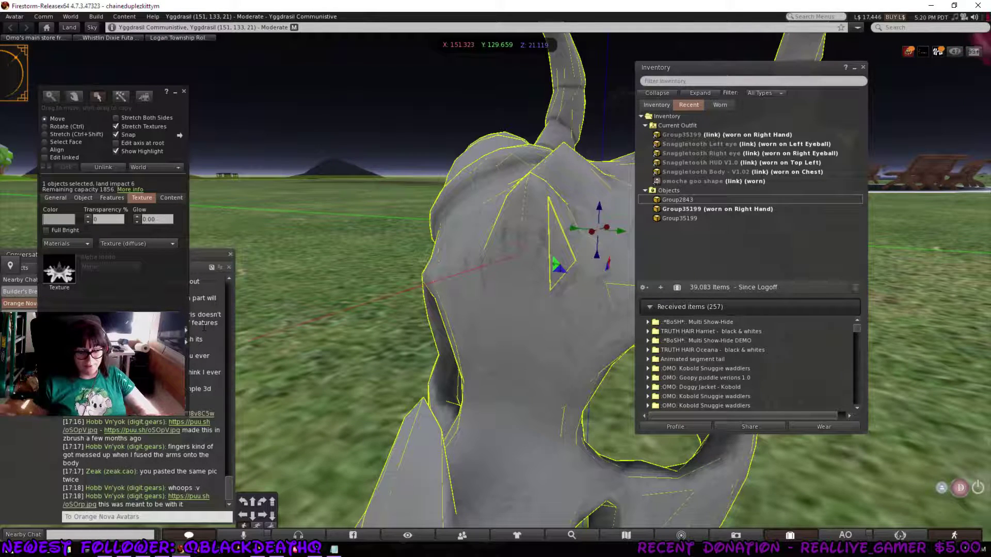
pyautogui.press('Escape')
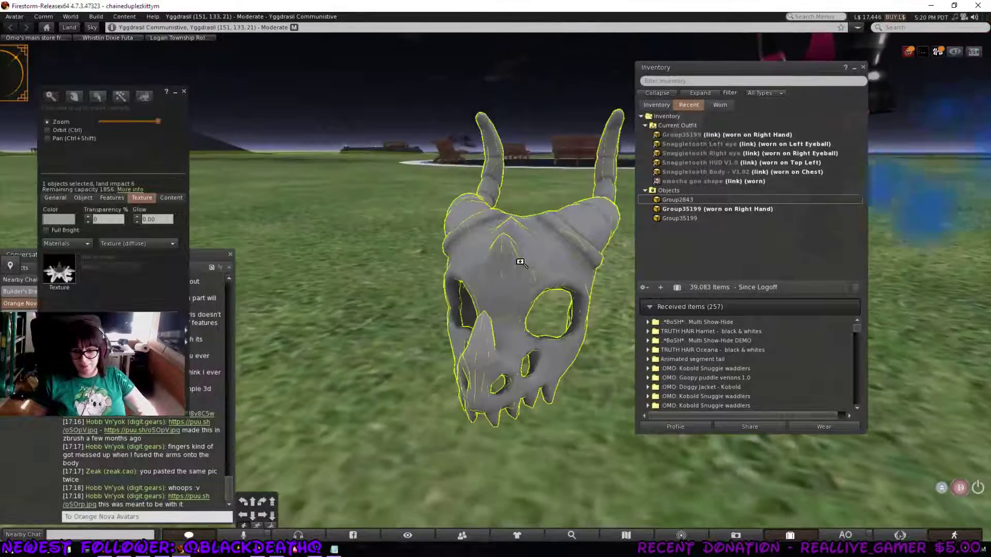
pyautogui.keyDown('alt'); pyautogui.moveTo(503, 290); pyautogui.dragTo(536, 266); pyautogui.keyUp('alt')
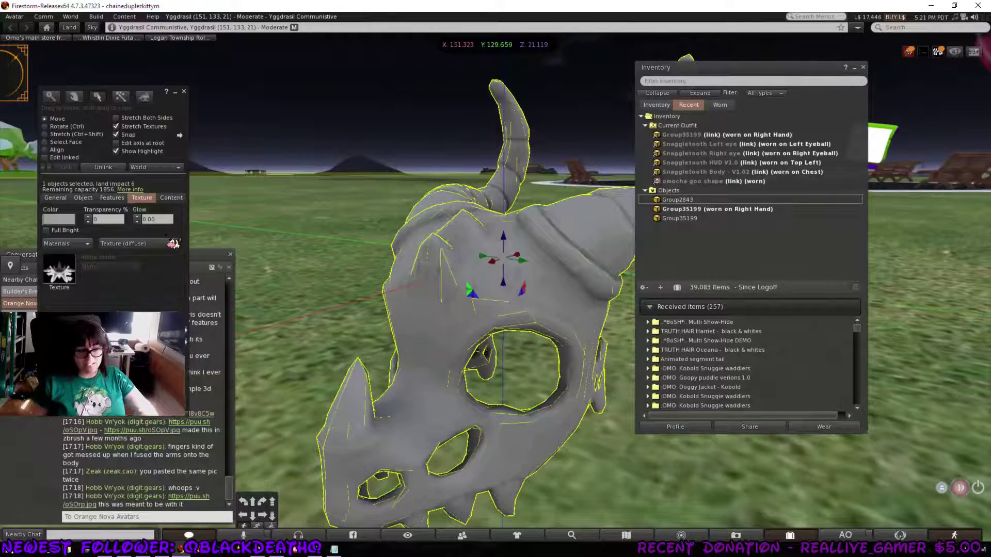